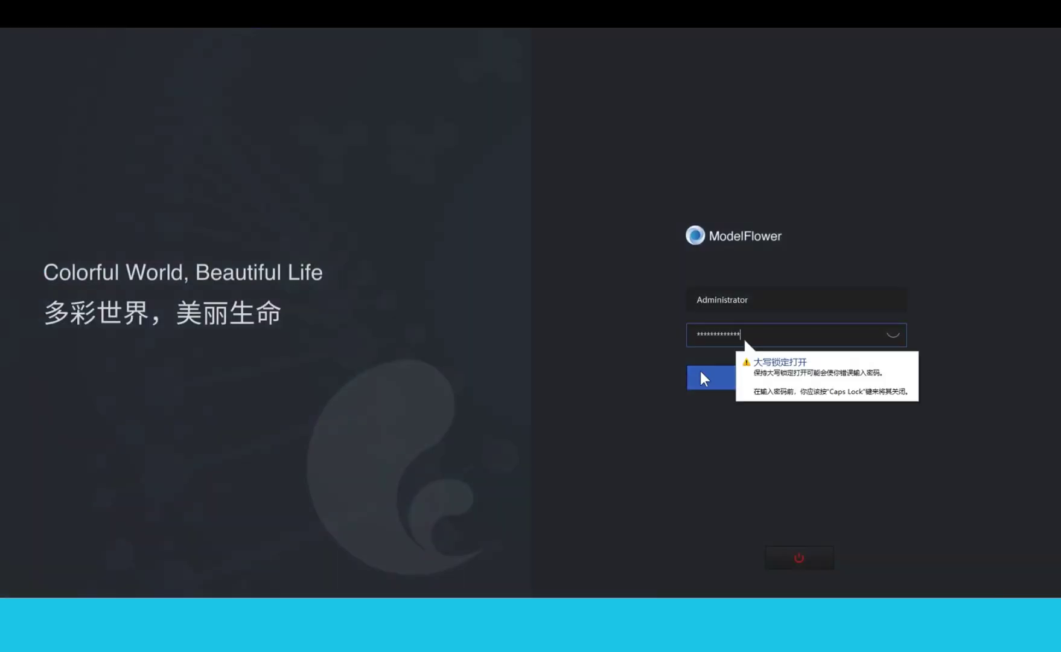
Launch ModelFlower and add sample tubes at plate positions A1 to A8 and B1 to B3
click(703, 376)
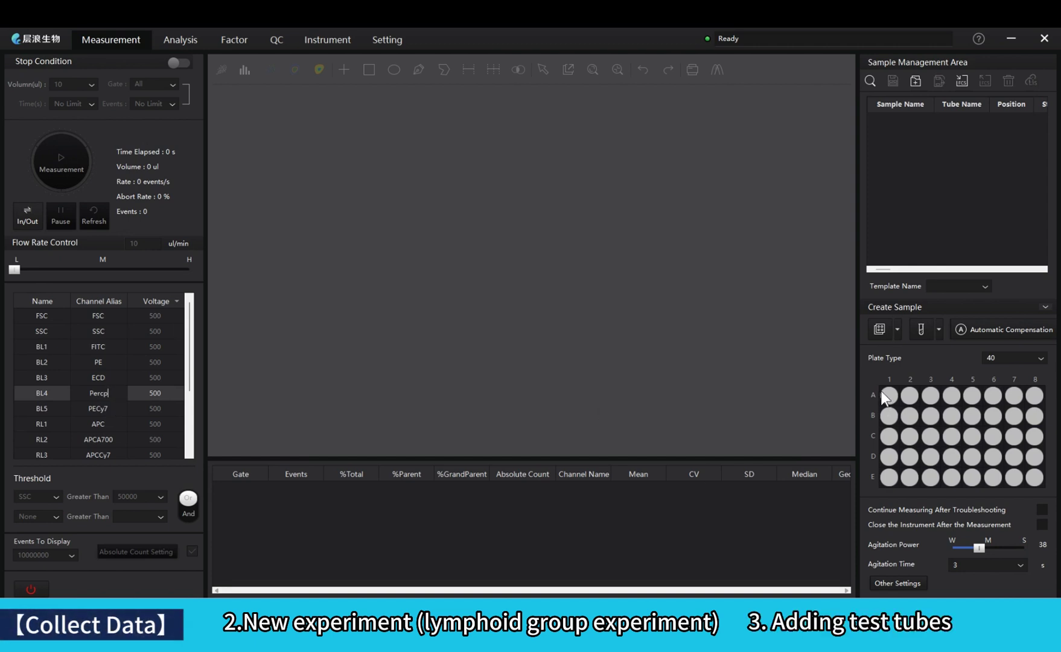
drag(884, 399, 889, 416)
click(879, 329)
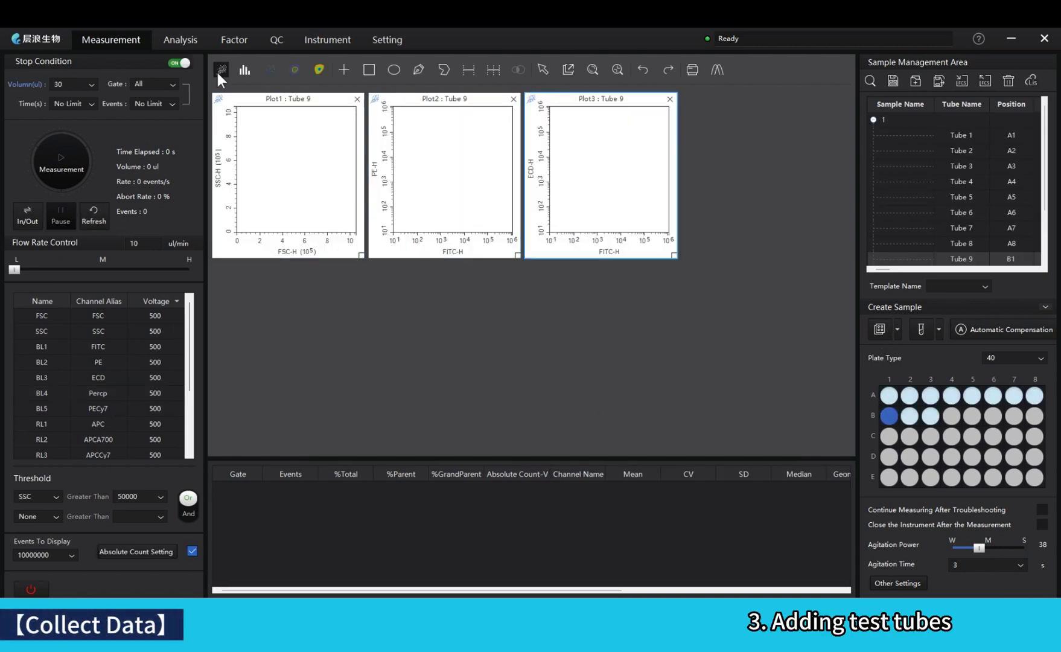
Add dot plots to the workspace until it holds ten plots
click(217, 72)
click(218, 72)
click(218, 71)
click(218, 71)
click(219, 70)
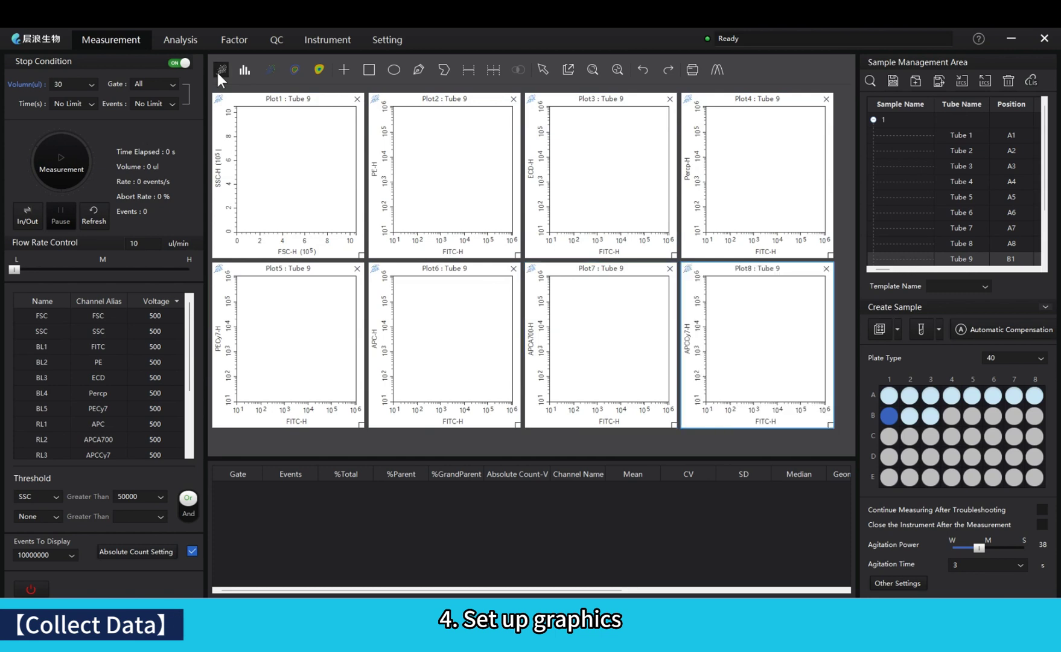
click(218, 71)
click(219, 70)
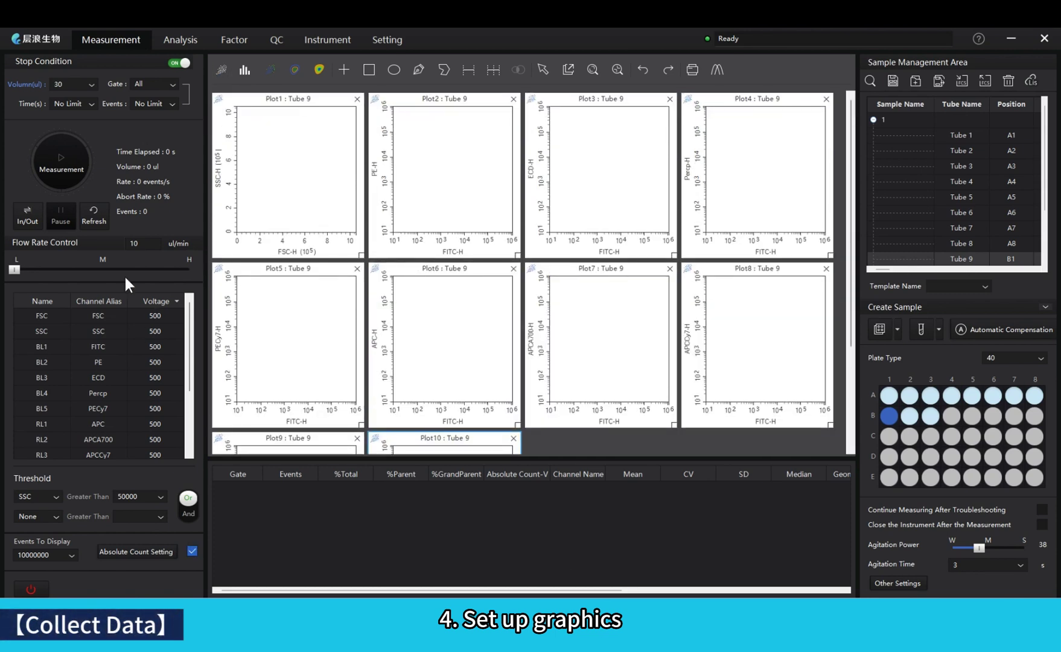
Set the channel aliases to CD4-FITC for BL1, CD127-PE for BL2 and CD45-Percp for BL4
double_click(113, 348)
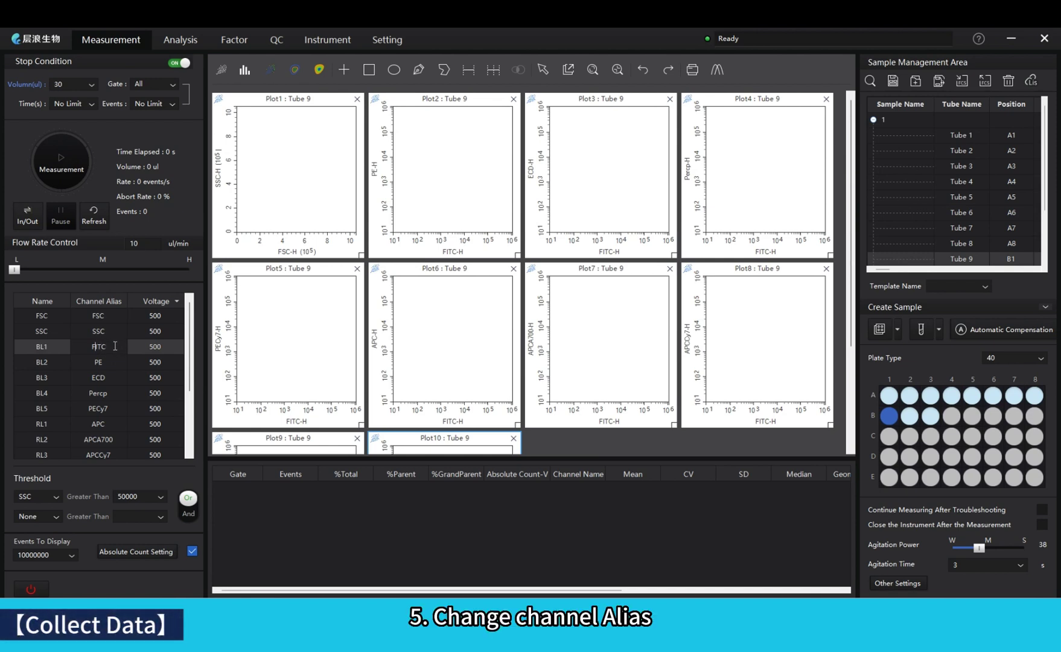
key(Caps_Lock)
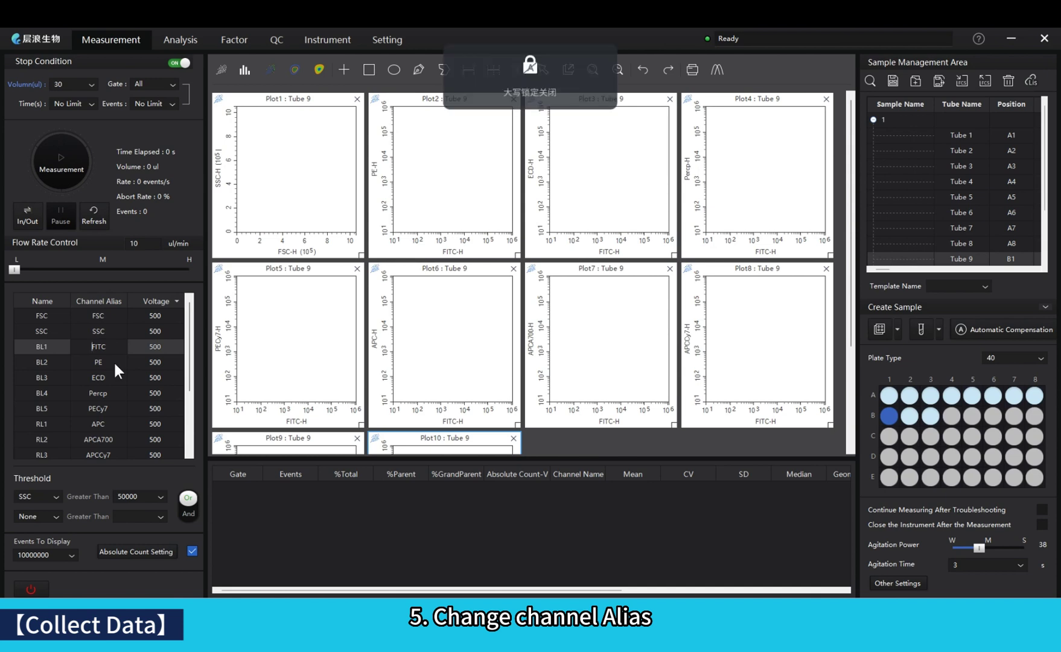
key(Caps_Lock)
text(CD4-)
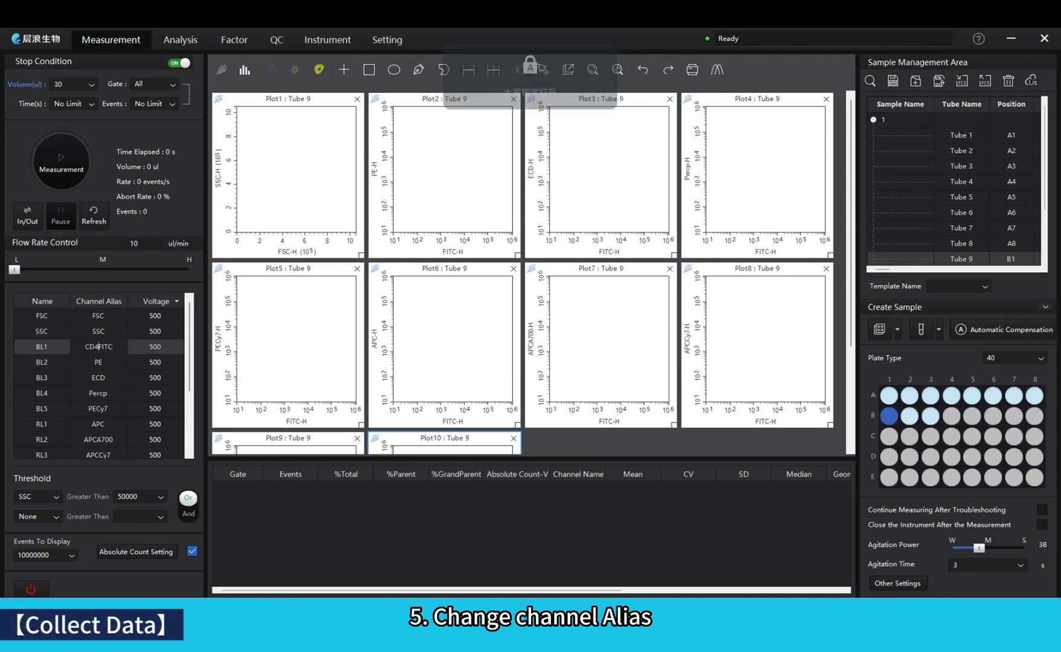
click(98, 362)
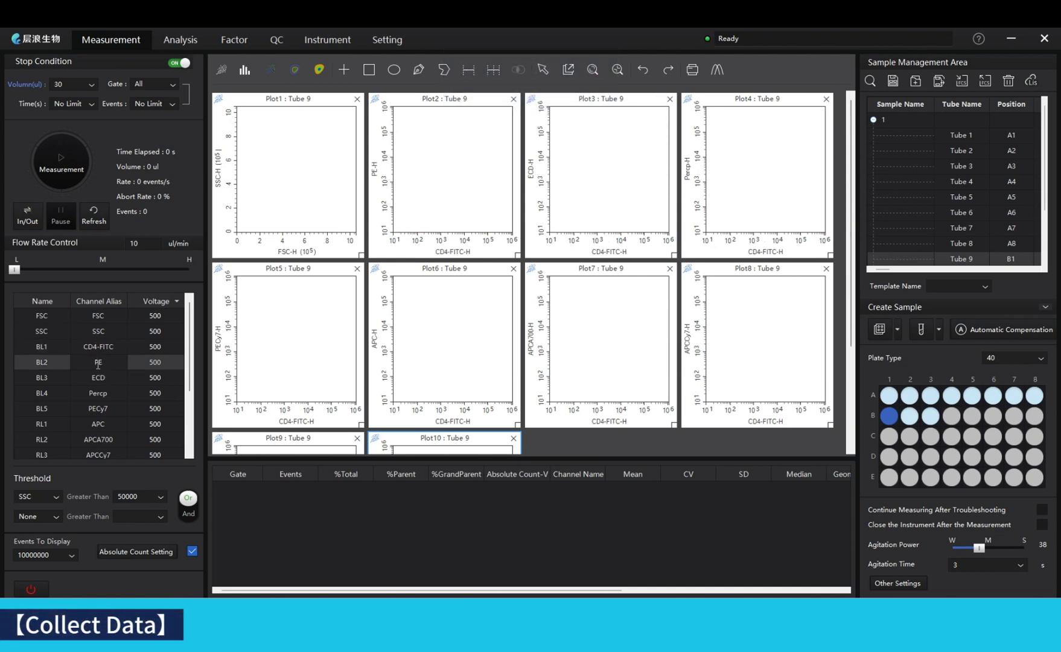
text(CD127-)
click(84, 393)
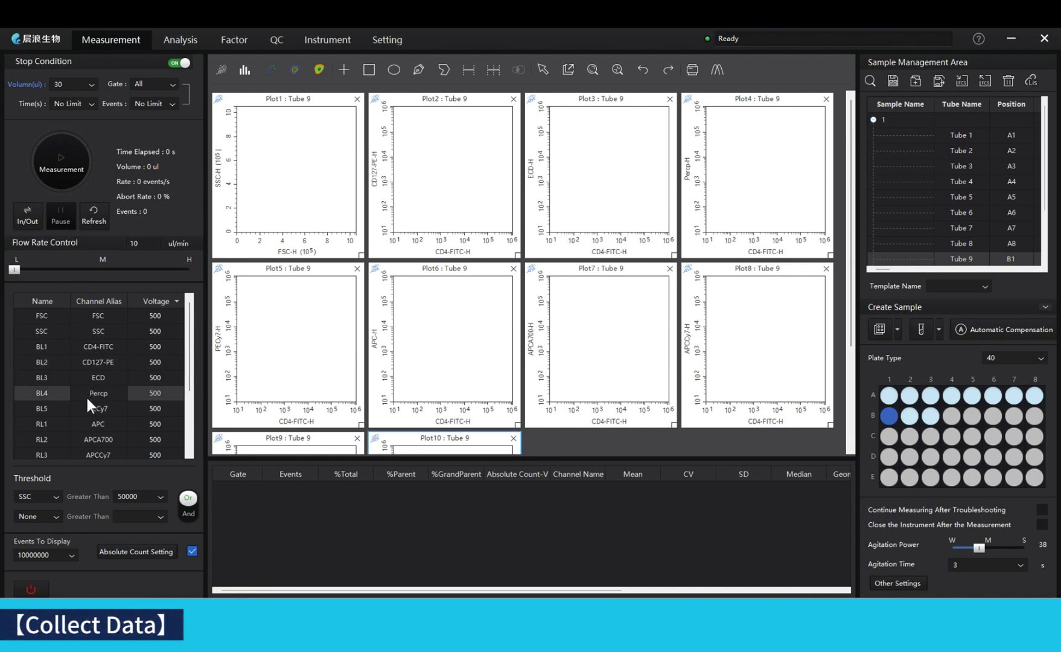
Apply the template of the tube at B1 to the whole sample
right_click(930, 254)
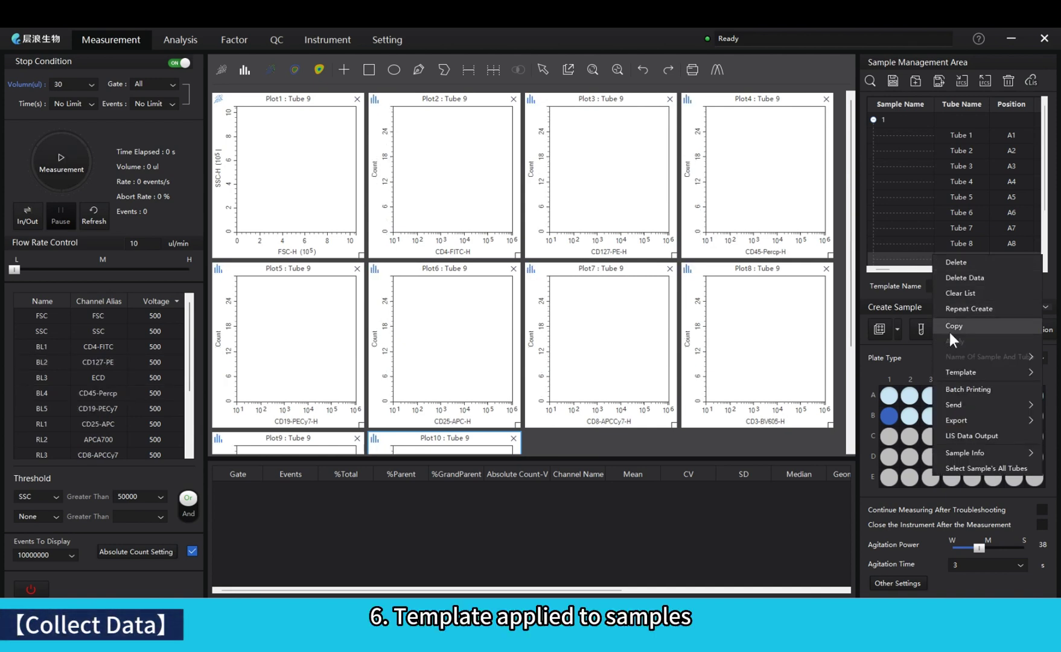
mouse_move(945, 366)
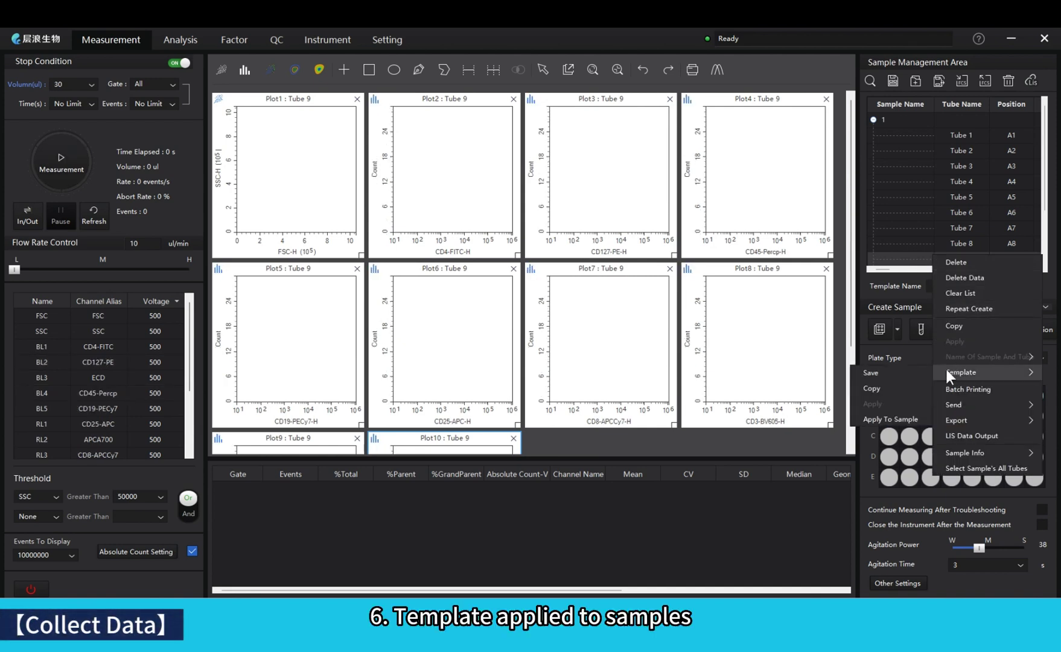
click(872, 416)
Rename the tubes at positions A1 to A6 as BALNK, CD4, CD127, CD45, CD19 and CD25
click(962, 136)
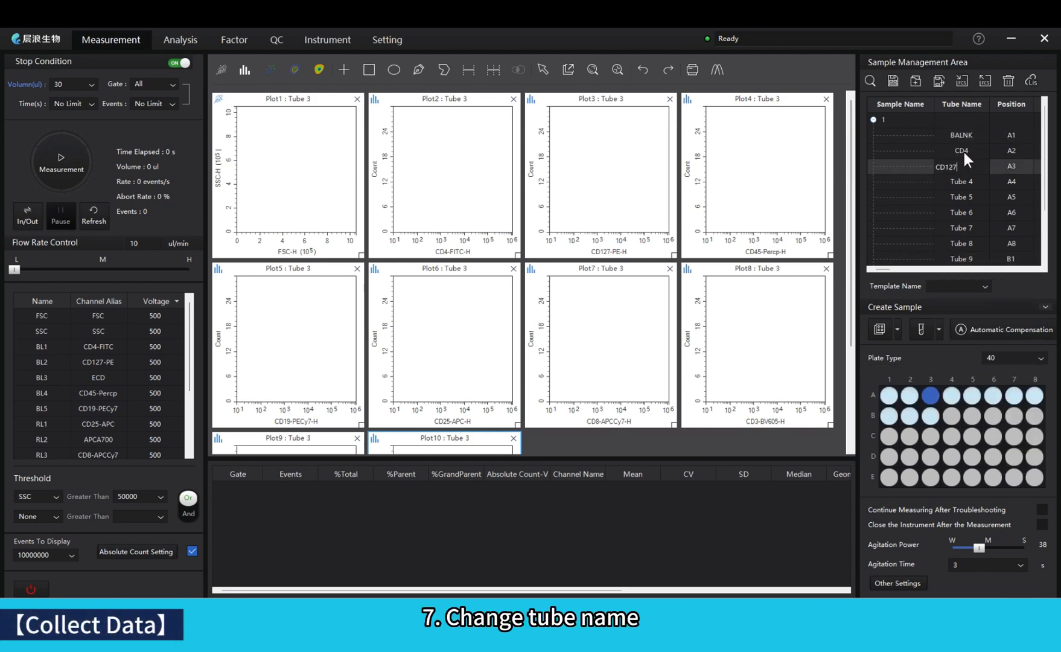
click(876, 177)
text(C)
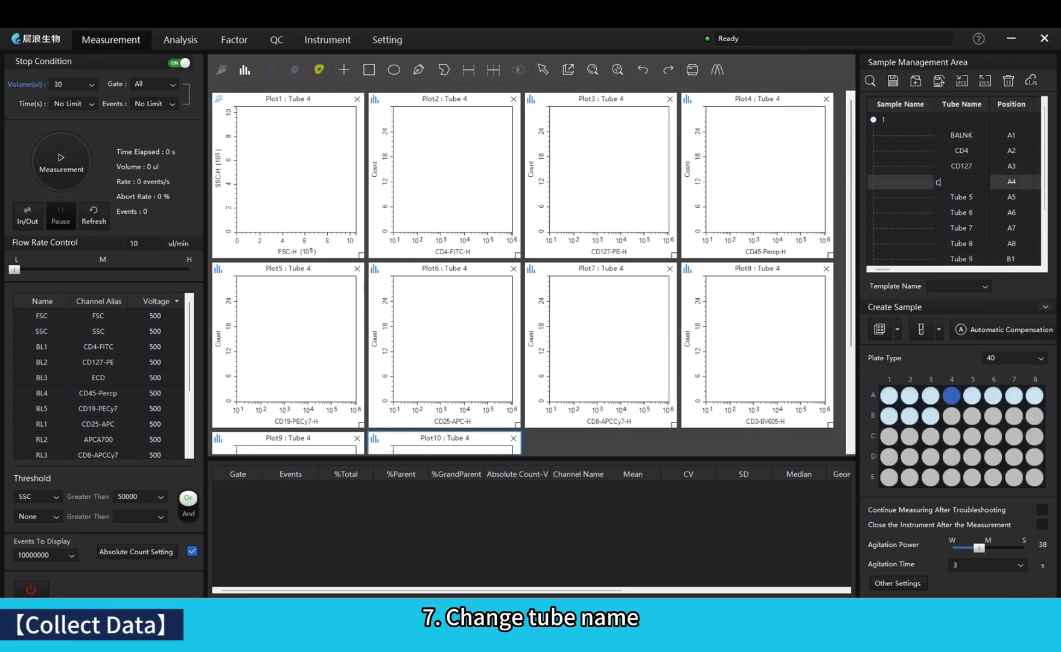
text(D45)
click(952, 198)
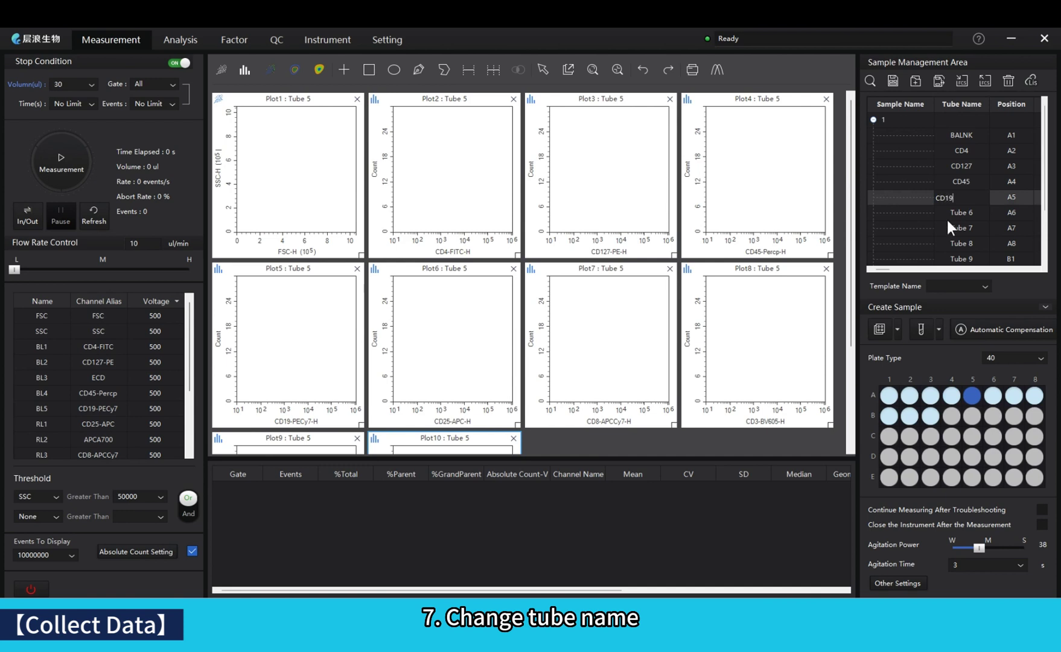
click(946, 214)
click(887, 211)
text(CD25)
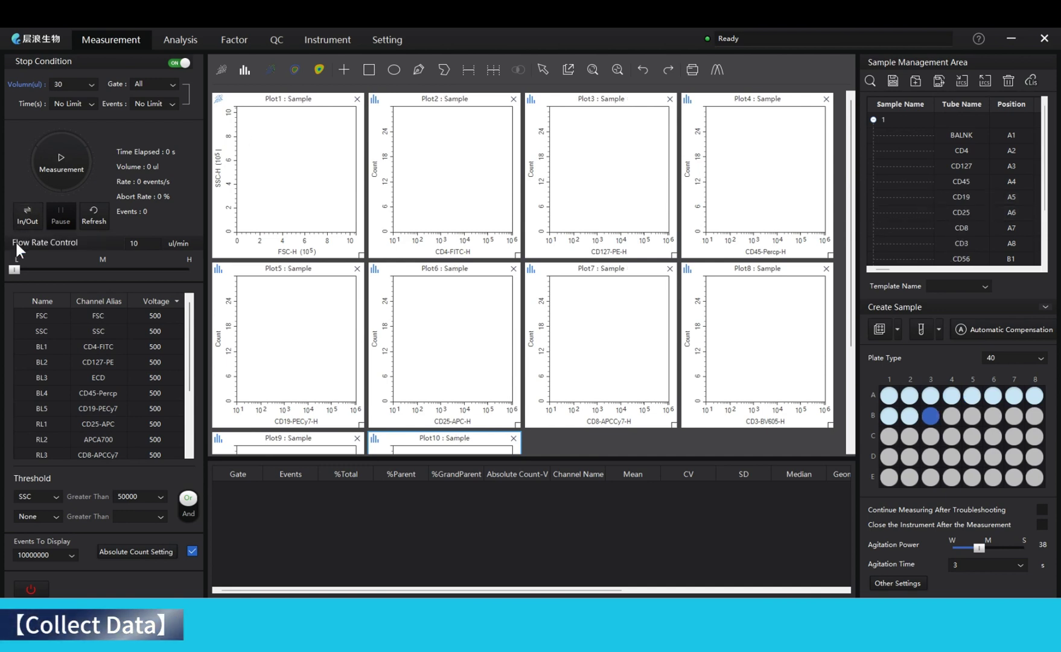
Eject the plate carrier for loading the plate and retract it
click(24, 221)
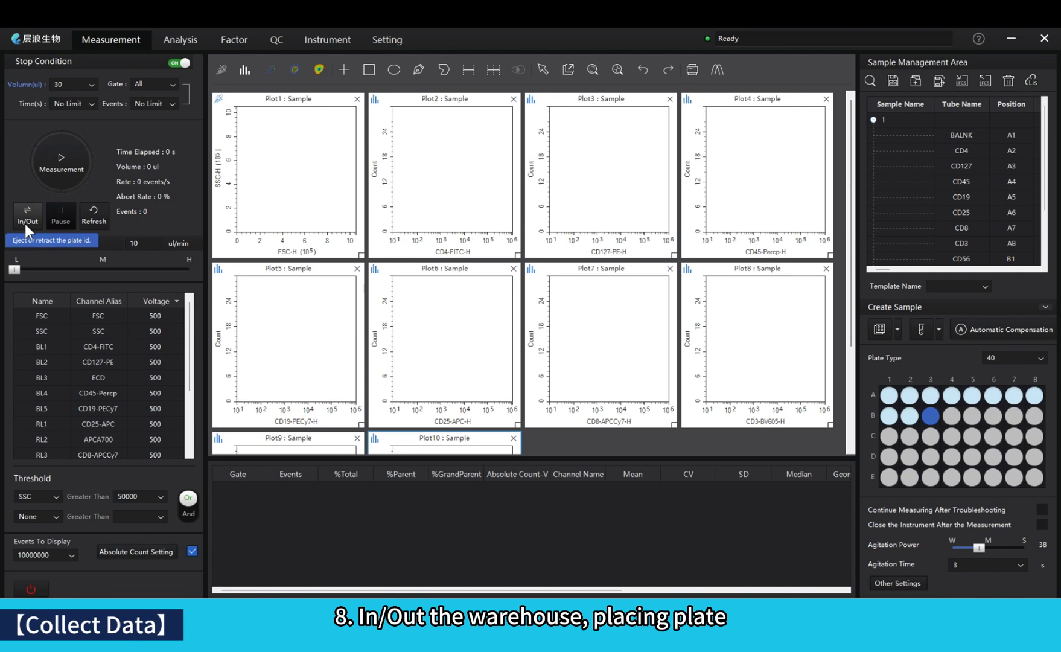
click(25, 224)
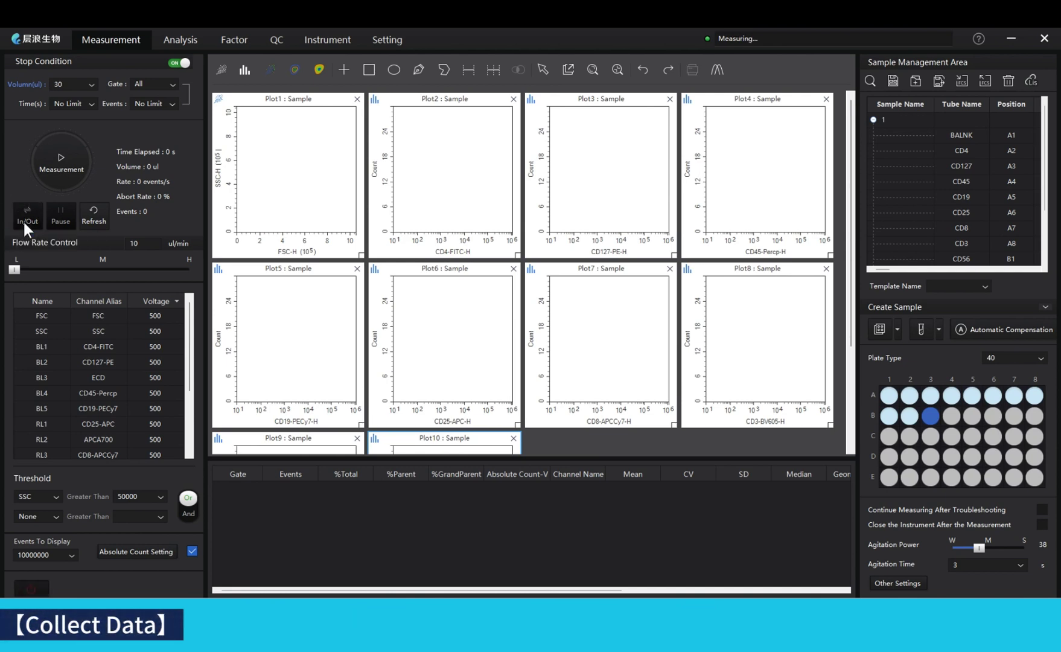
Select the BALNK tube and set its agitation power to 14 with an agitation time of 3 s
click(937, 138)
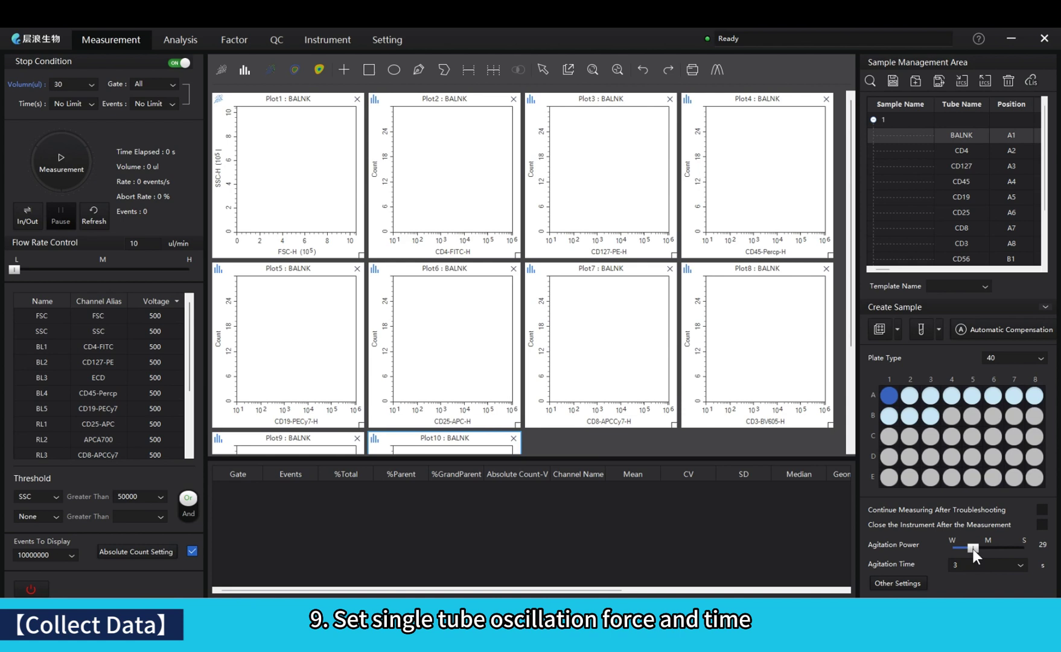
drag(973, 548, 965, 550)
click(1014, 564)
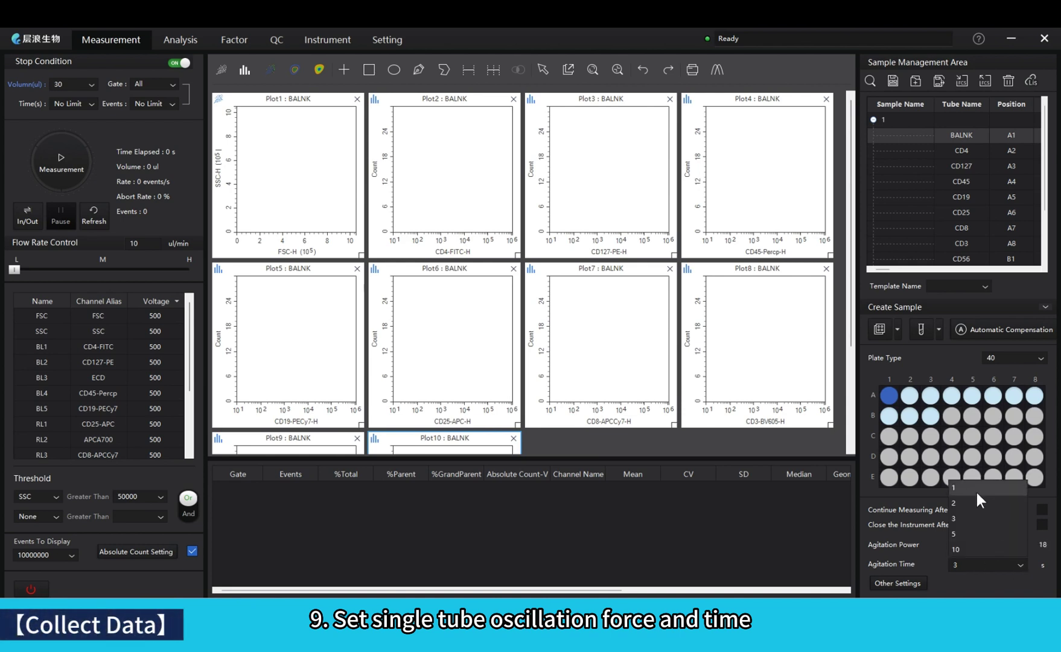
click(940, 551)
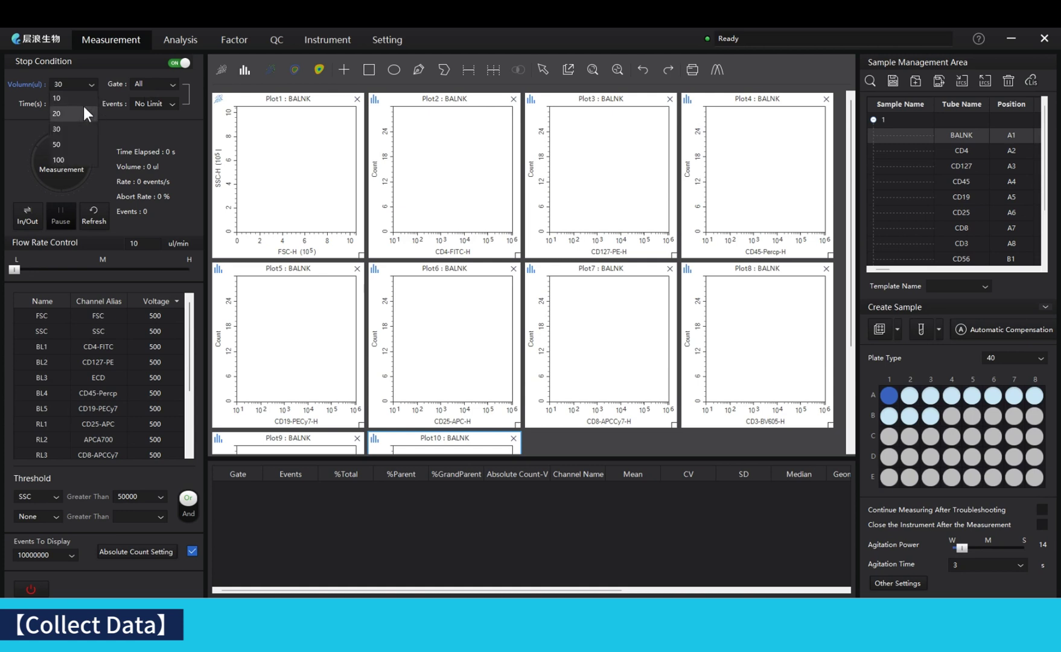
Set the stop condition volume to 30 µl and start measuring the BALNK tube
click(74, 121)
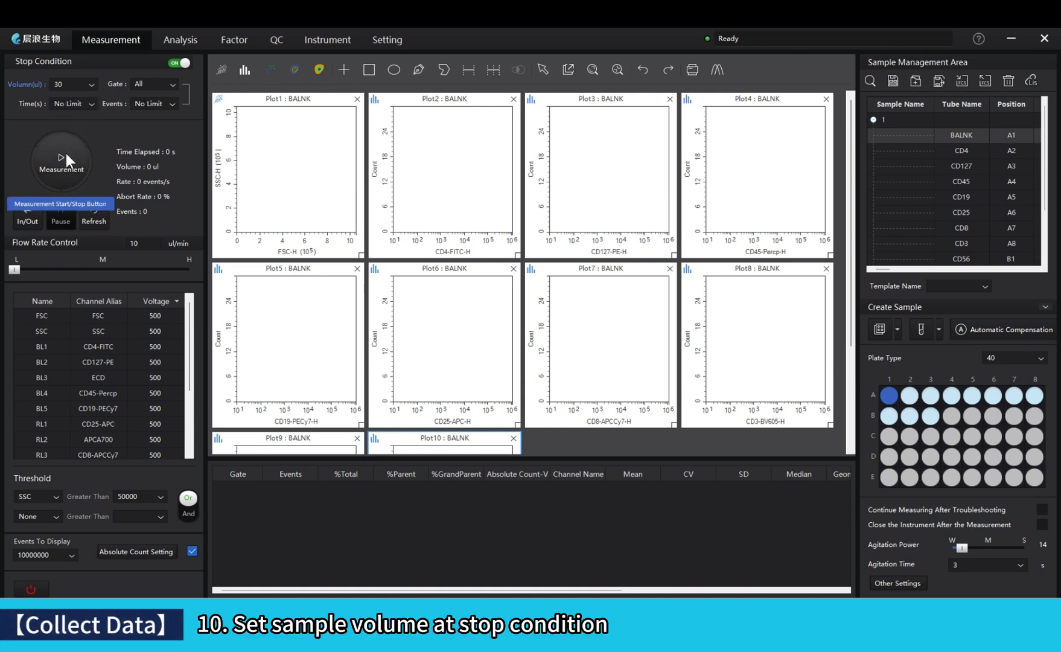
click(64, 158)
Draw an elliptical gate in the low-scatter region of Plot1 and apply it to histograms Plot2, Plot3 and Plot4
drag(248, 232, 283, 204)
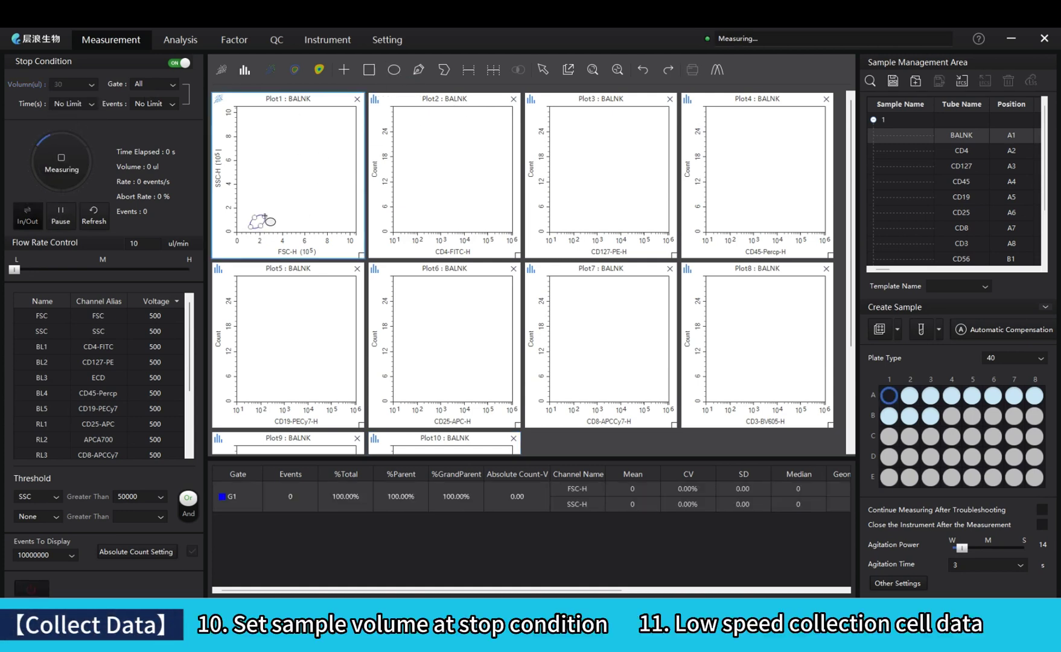
click(447, 100)
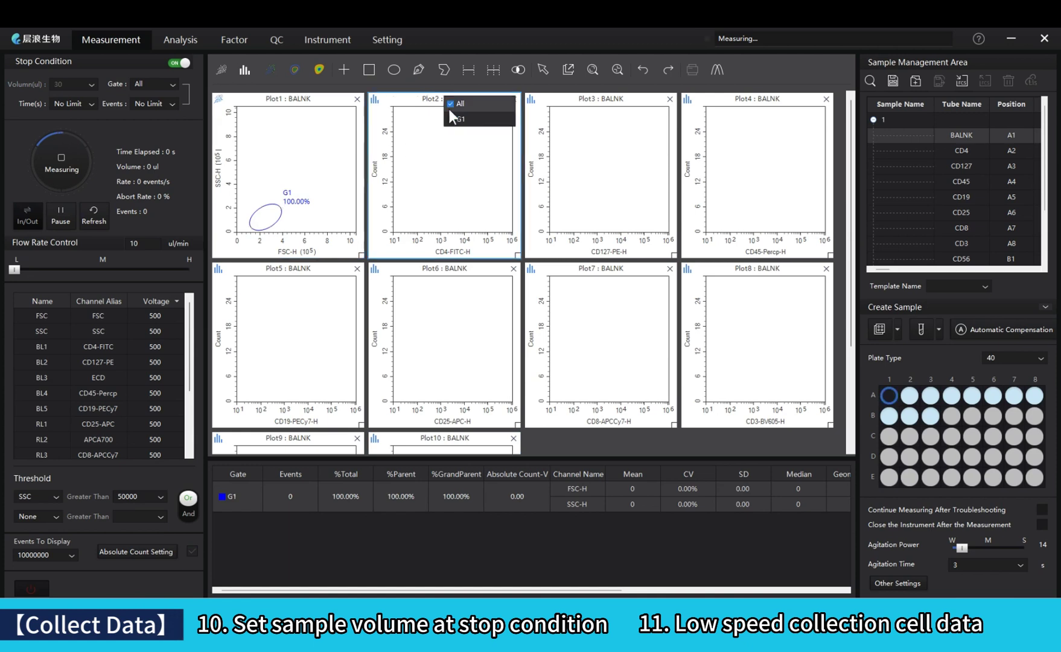
click(589, 100)
click(616, 123)
click(768, 99)
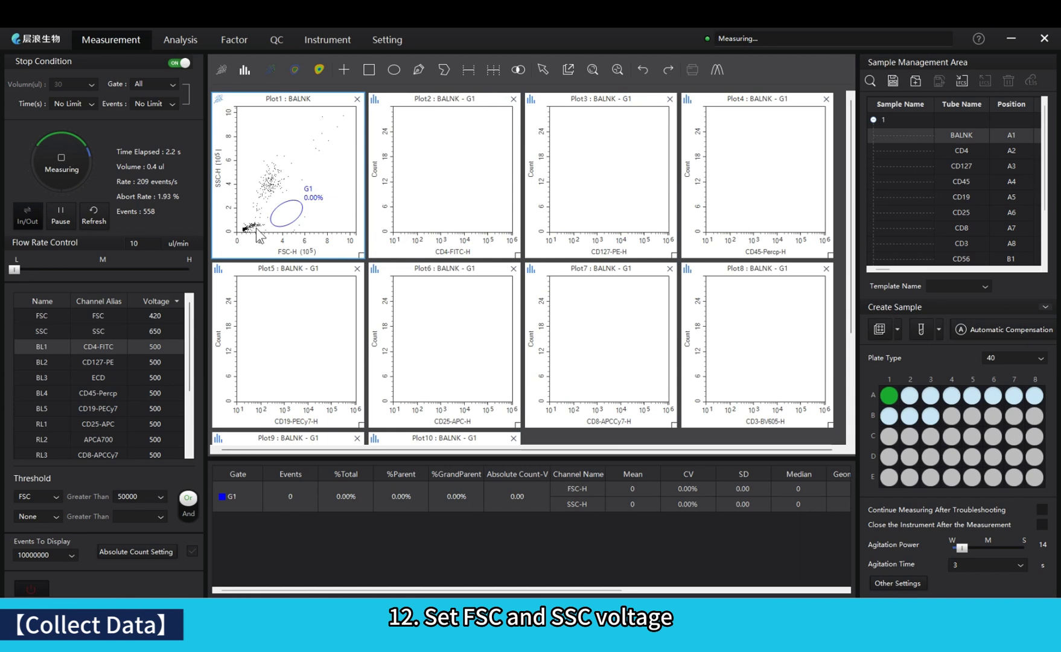
Set the FSC channel voltage to 460
click(150, 314)
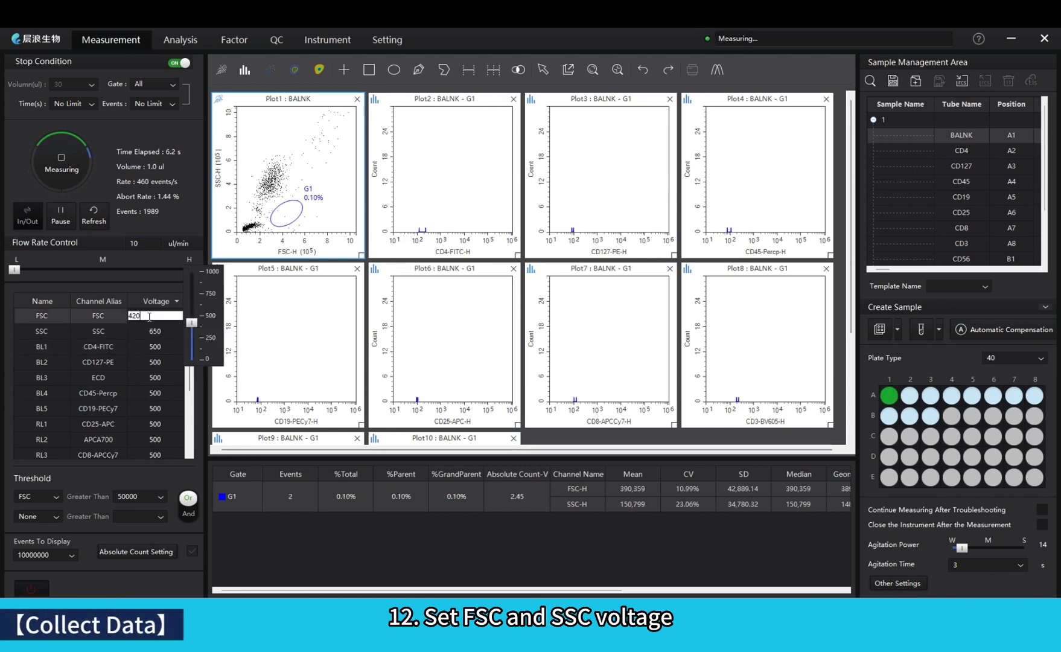
drag(149, 316, 134, 318)
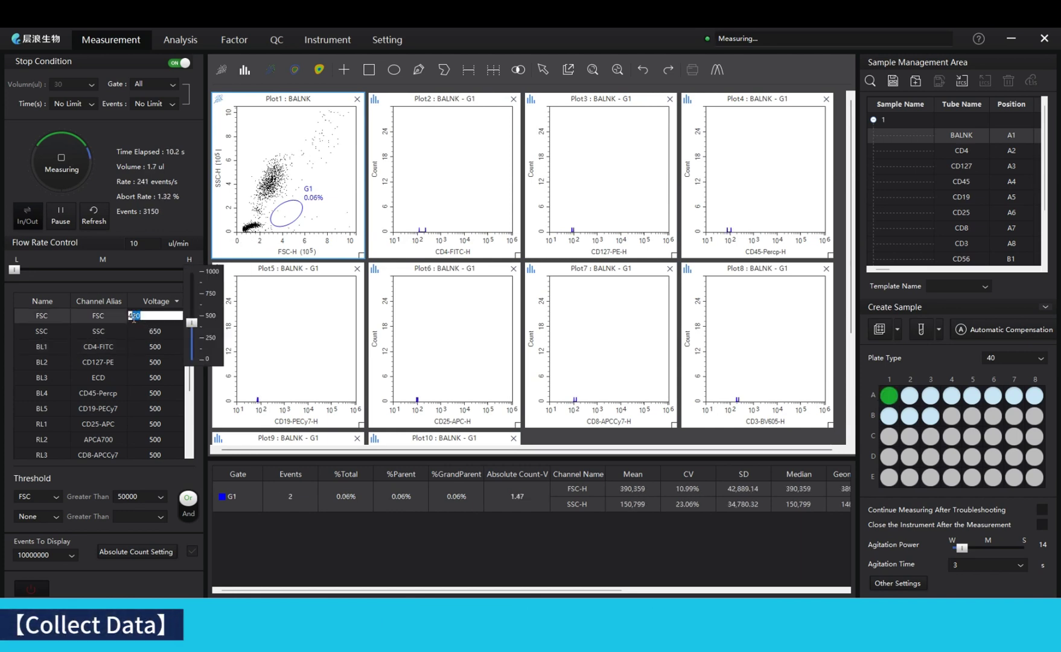
text(460)
key(Return)
Enlarge Plot1 and fit the elliptical gate around the lymphocyte population at low FSC and SSC
double_click(308, 220)
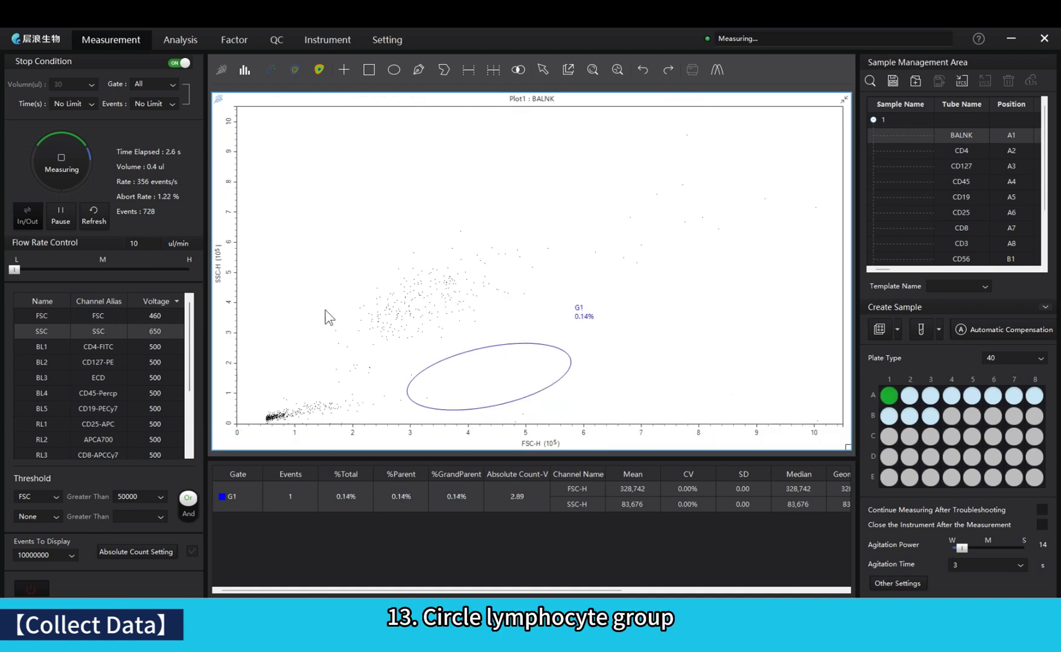
drag(489, 396, 353, 400)
click(443, 402)
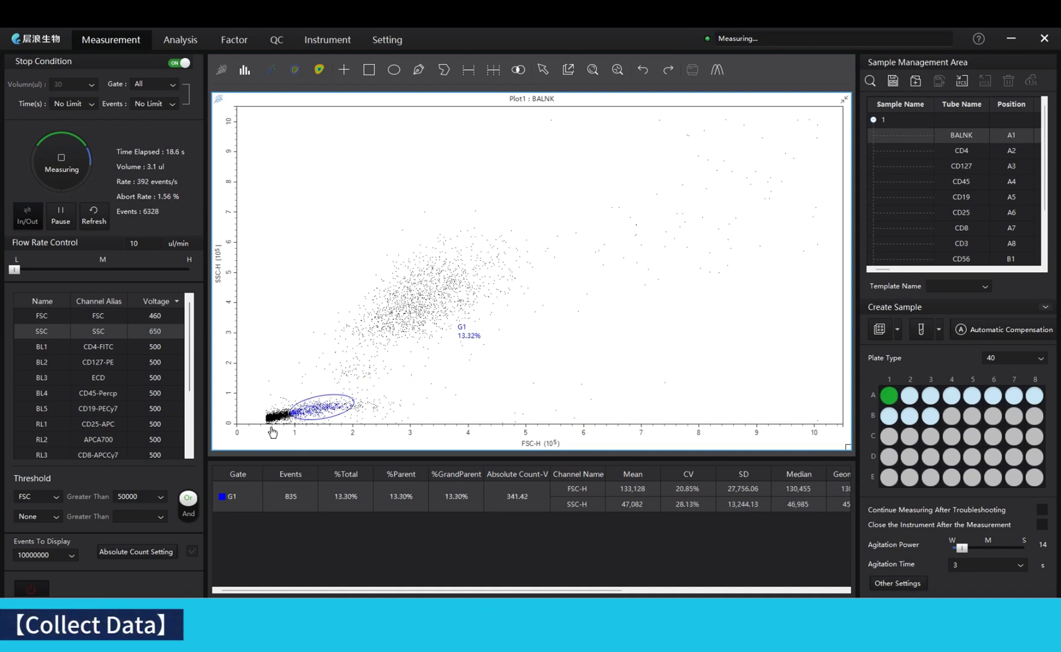
Set the FSC threshold to greater than 80000
drag(139, 497, 113, 496)
text(80000)
click(249, 366)
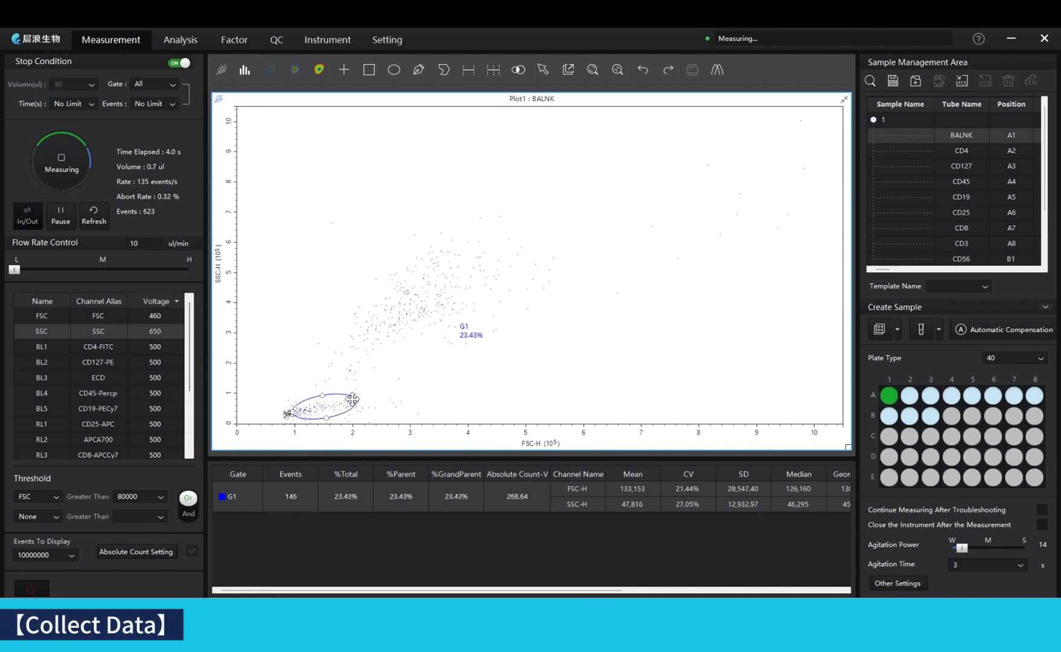
Reshape the elliptical gate to enclose the lymphocyte population and return Plot1 to the plot grid
drag(352, 399, 346, 401)
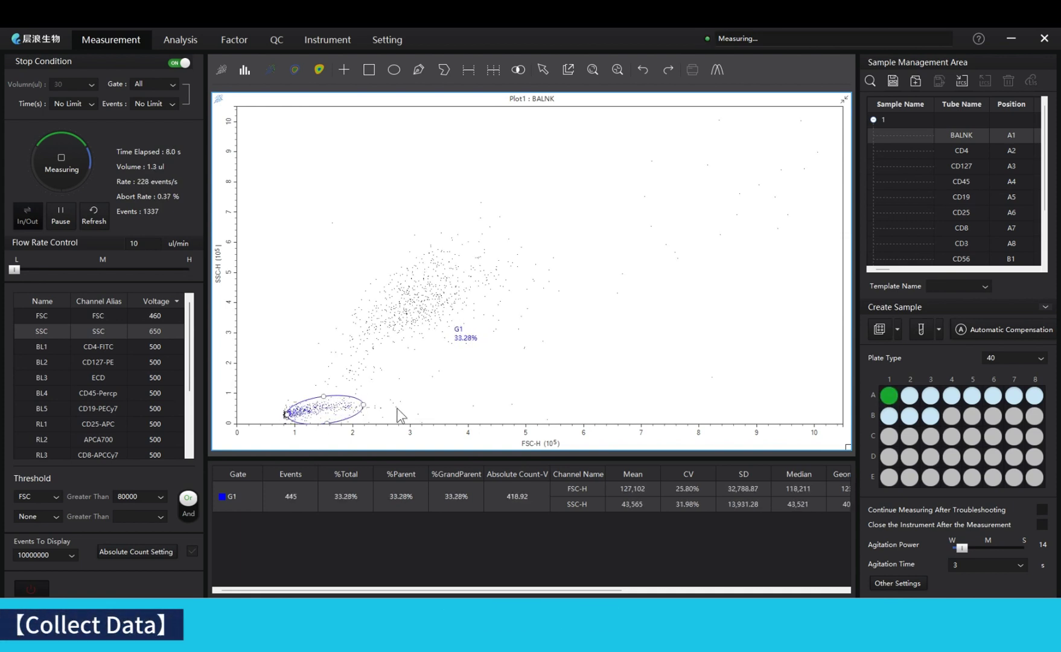
double_click(443, 392)
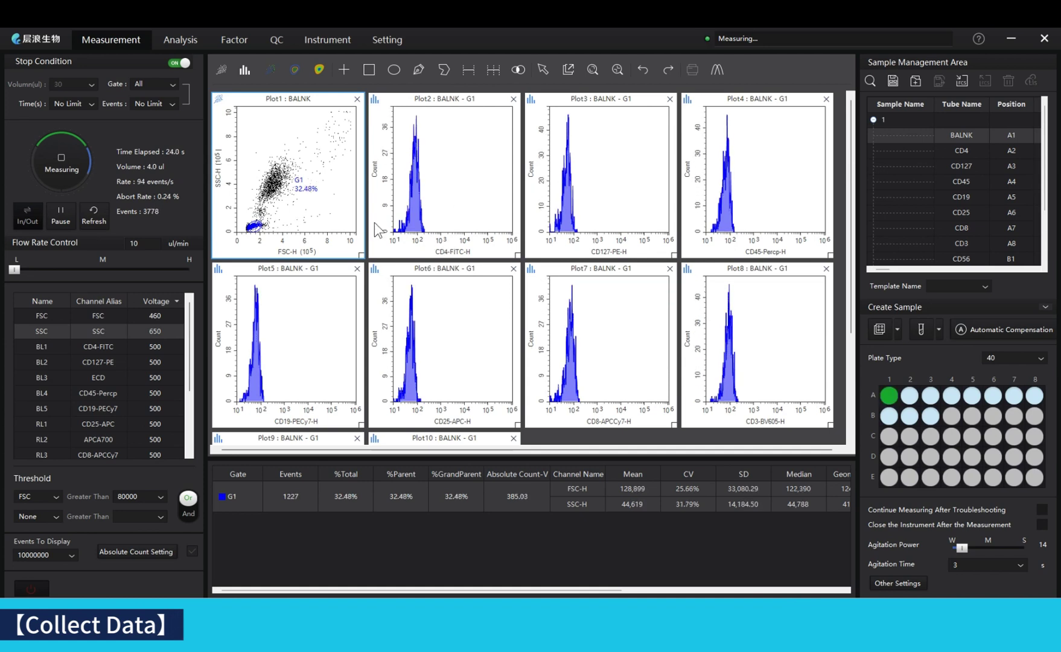
Reduce the FSC-H and SSC-H axis ranges of Plot1 to about 80×10⁴ and widen the lymphocyte gate
drag(353, 232, 322, 236)
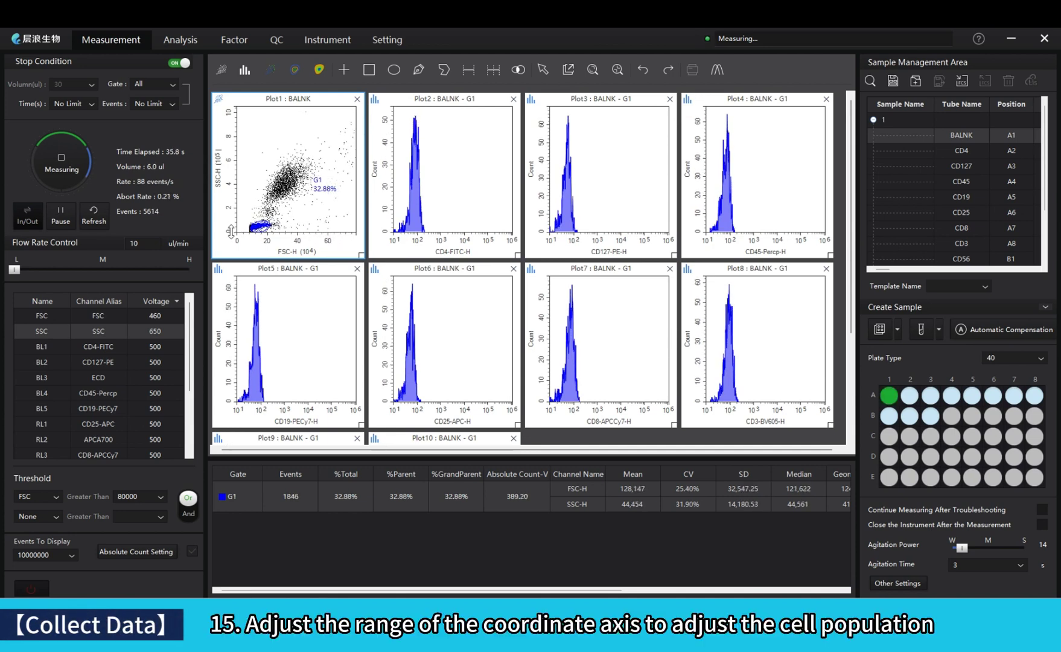
drag(233, 110, 233, 135)
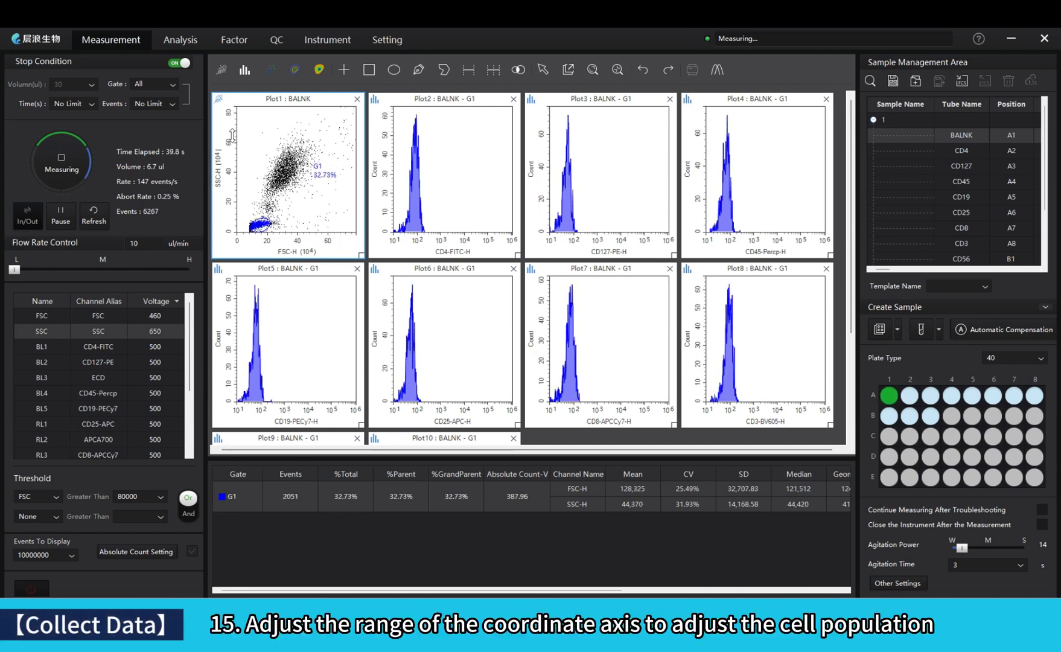
double_click(326, 219)
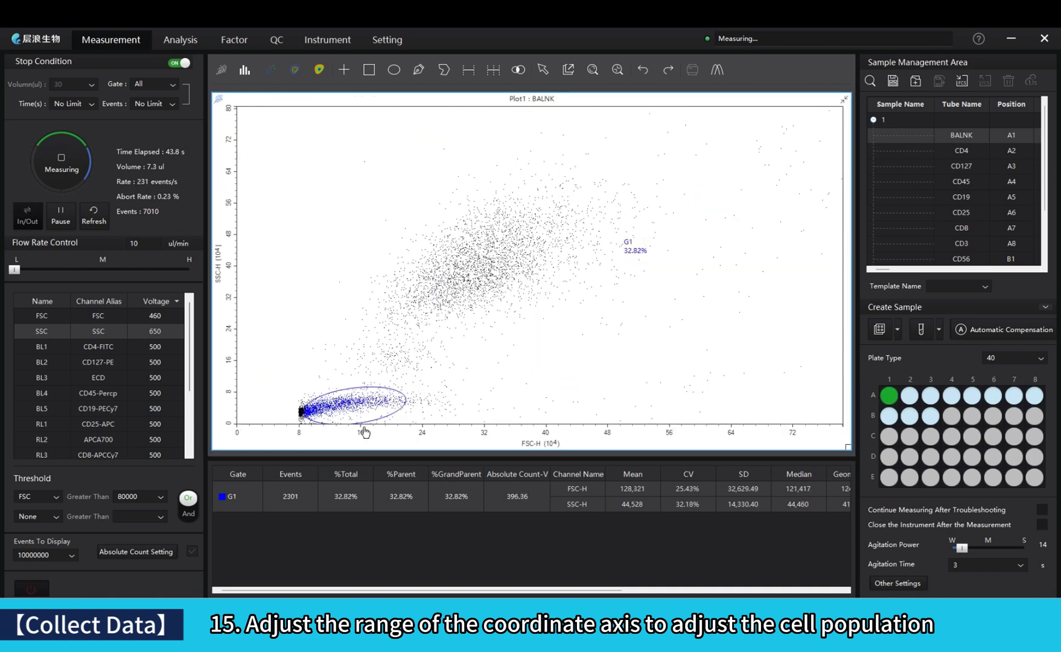
drag(405, 400, 438, 404)
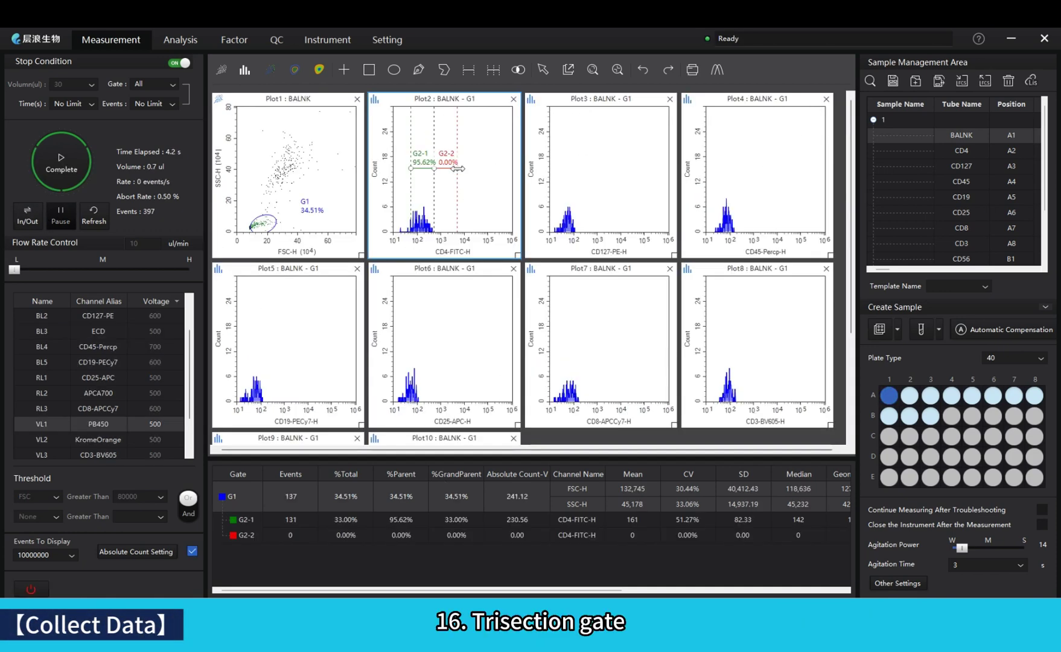
Extend the positive segment of the CD4-FITC gate on Plot2 and place a two-segment gate across the CD127-PE histogram
drag(459, 169, 480, 169)
click(493, 72)
mouse_move(570, 189)
mouse_down()
mouse_move(639, 189)
mouse_move(552, 189)
mouse_up()
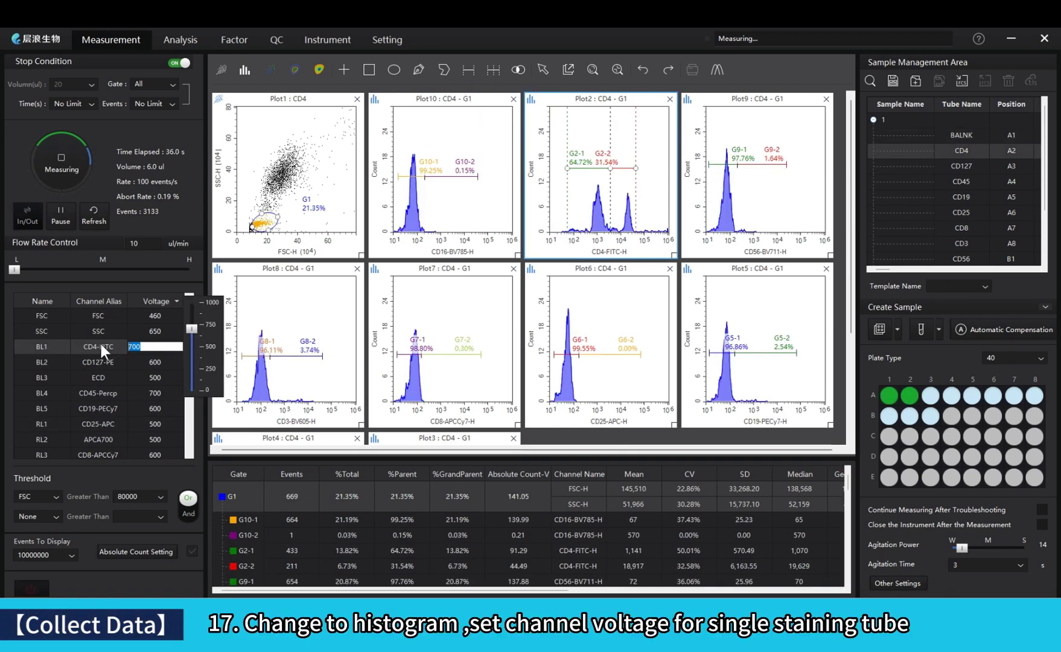
Set the BL1 CD4-FITC channel voltage to 600 while the CD4 tube is measuring
text(60)
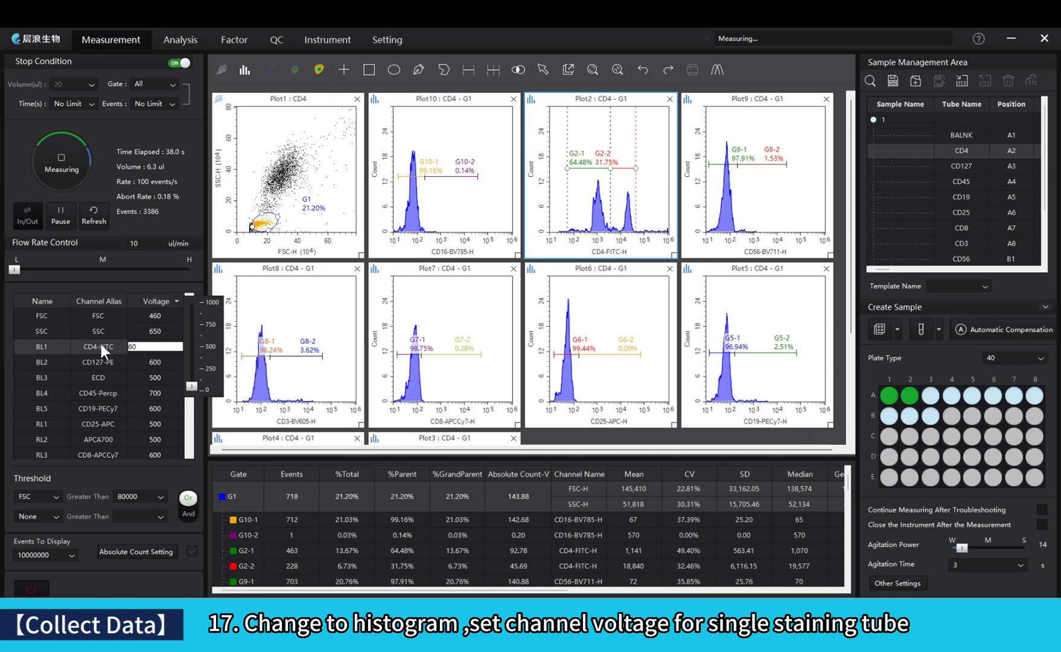
text(0)
key(Return)
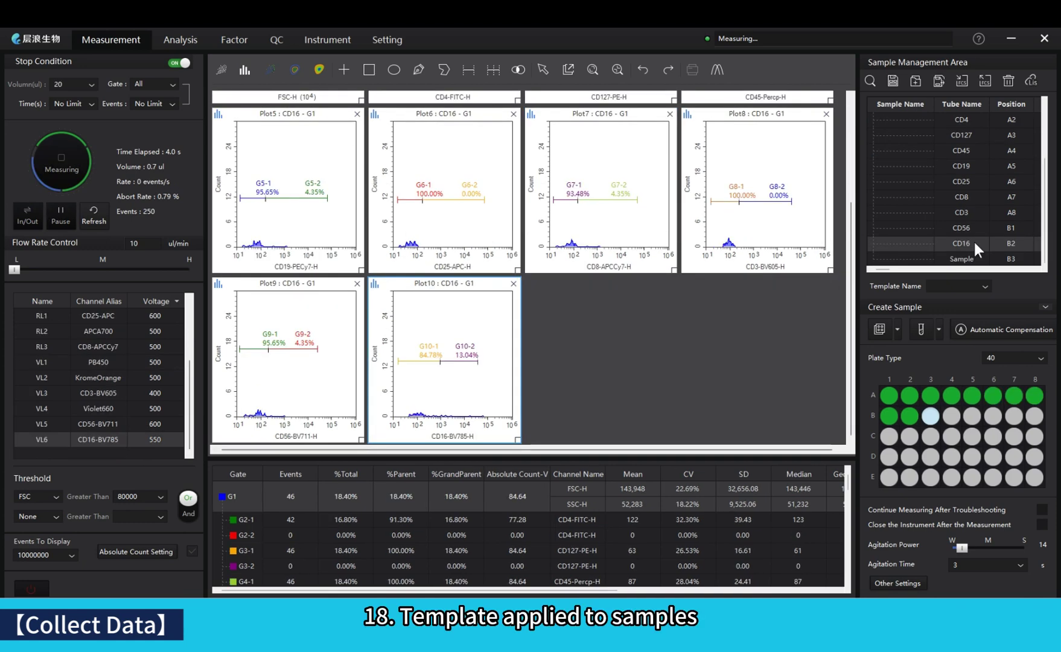
Apply the CD16 tube's template to its sample
mouse_move(994, 411)
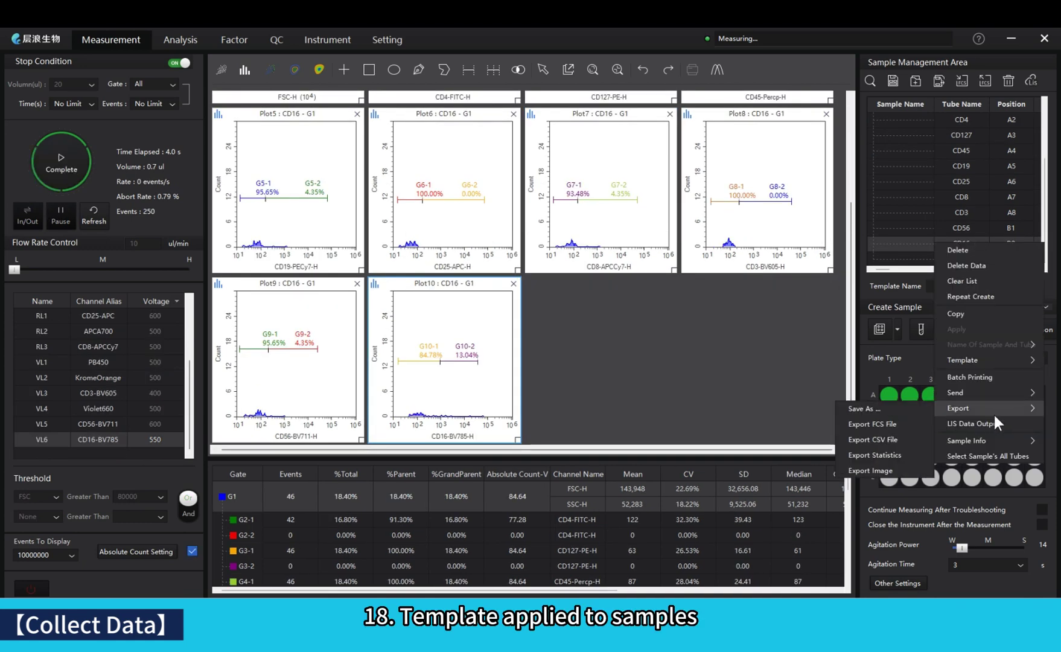
mouse_move(972, 361)
click(887, 406)
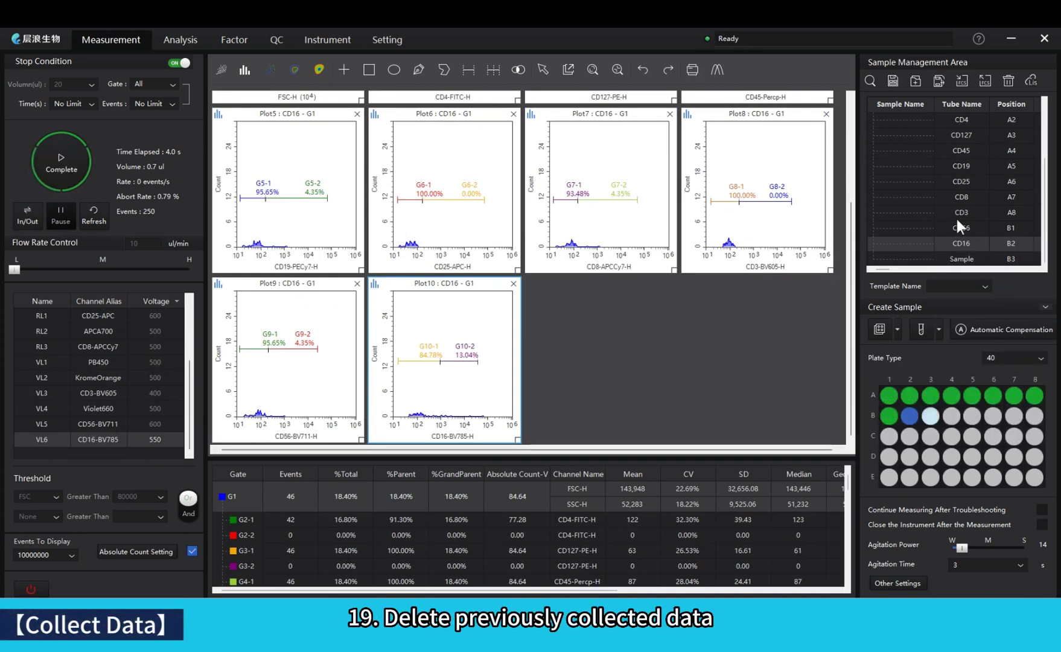
Delete the previously collected data of the tubes from BALNK through CD16
scroll(953, 217, up, 1)
drag(919, 134, 929, 240)
scroll(928, 208, down, 1)
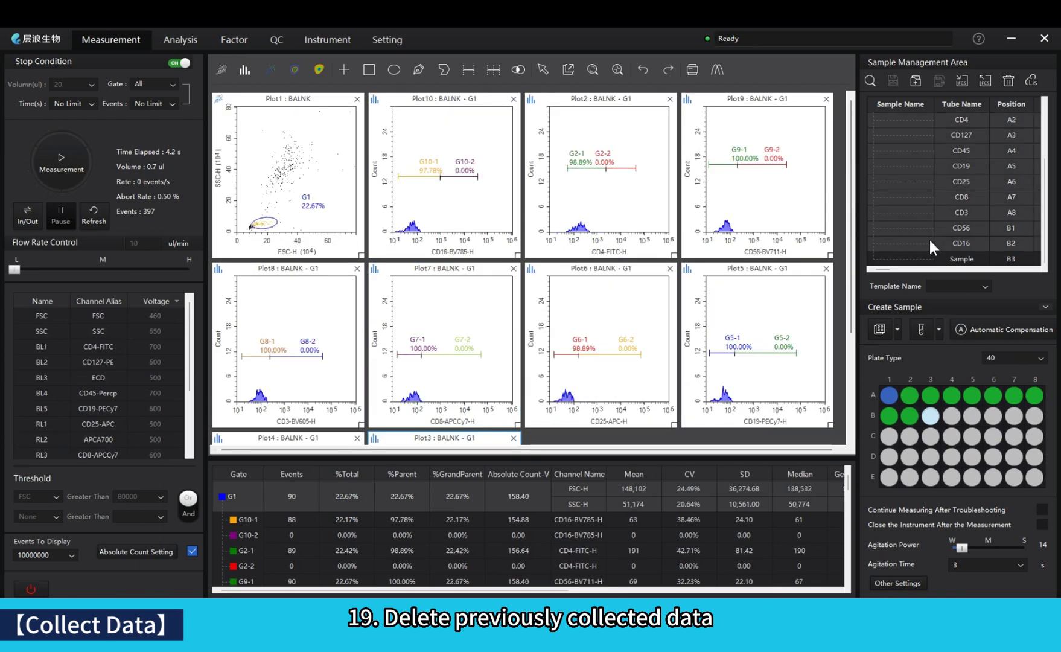
right_click(919, 204)
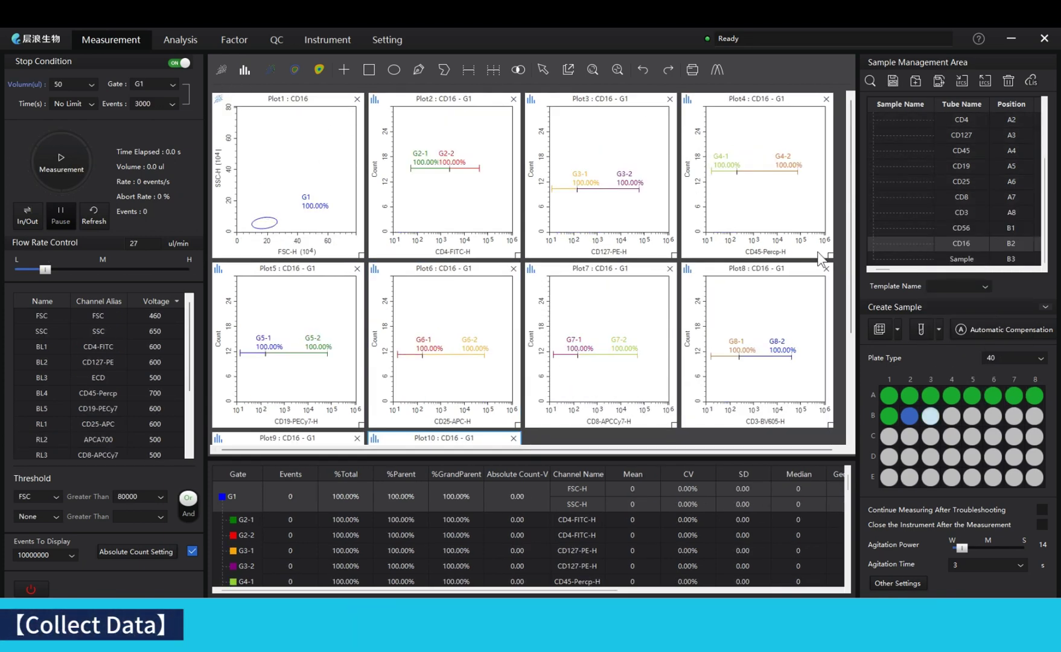
Apply the template of the CD16 tube at B2 to the whole sample again with its data cleared
right_click(910, 241)
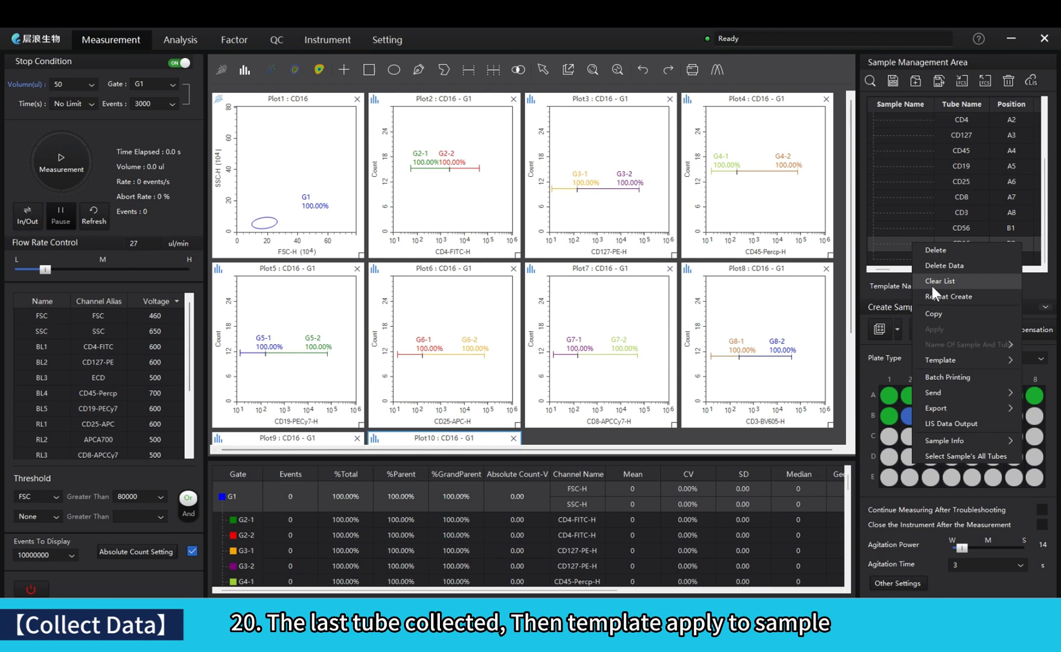
mouse_move(930, 355)
click(856, 402)
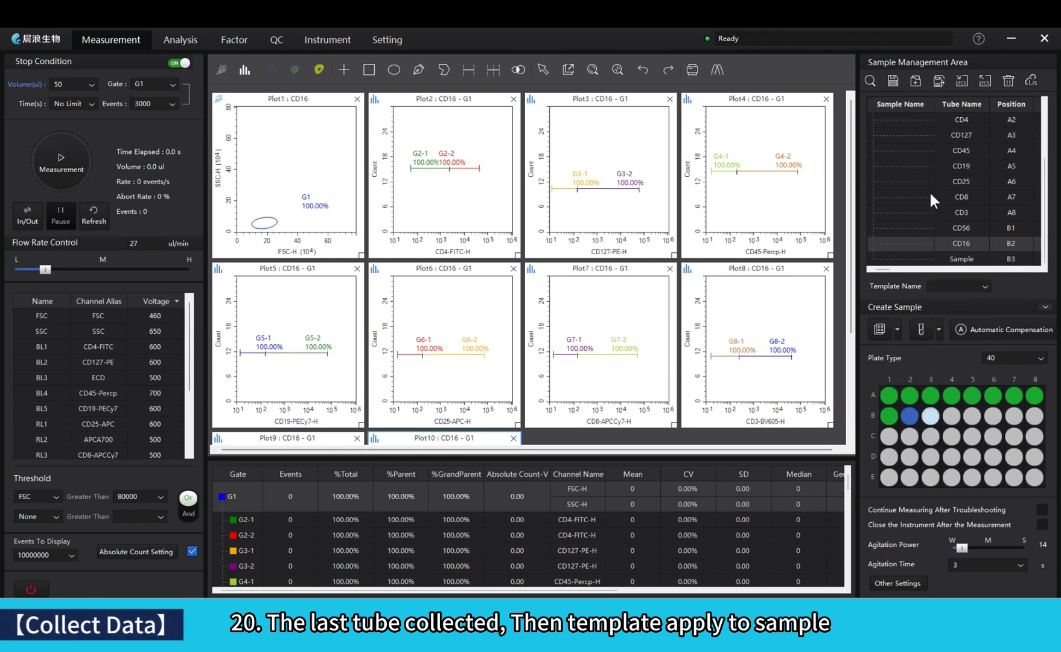
Examine the BALNK tube's channel voltages and plots, then look through the tube list
click(922, 134)
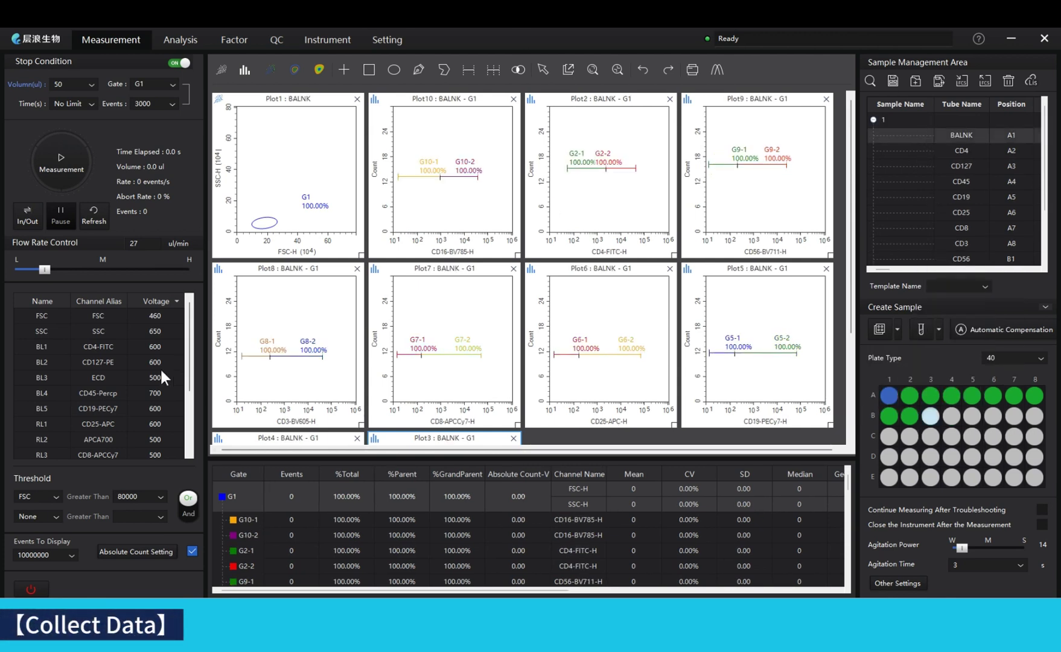
scroll(104, 392, down, 3)
scroll(95, 423, up, 3)
scroll(924, 260, down, 1)
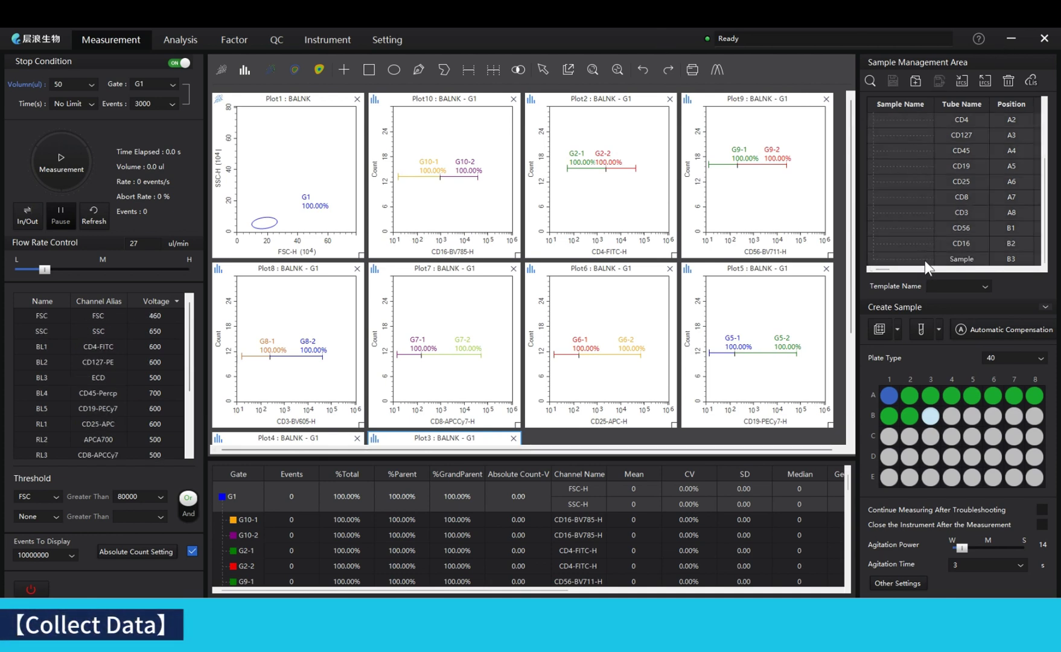
Widen the sample management area to show the tube states and set the plot layout to 4 plots per row
drag(854, 221, 835, 256)
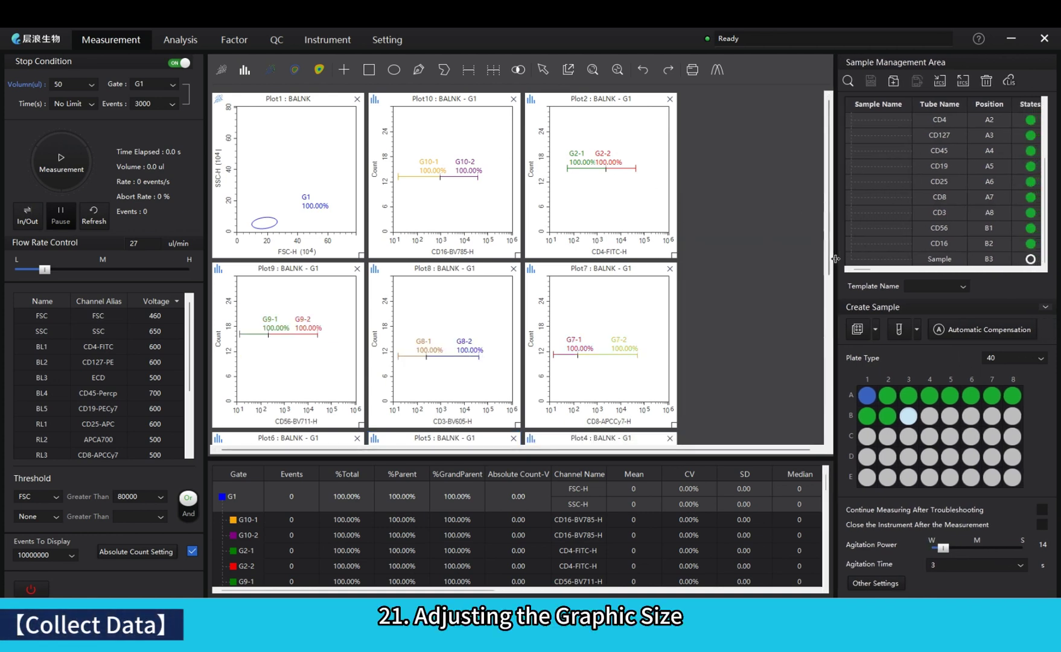
right_click(594, 188)
click(547, 224)
right_click(653, 214)
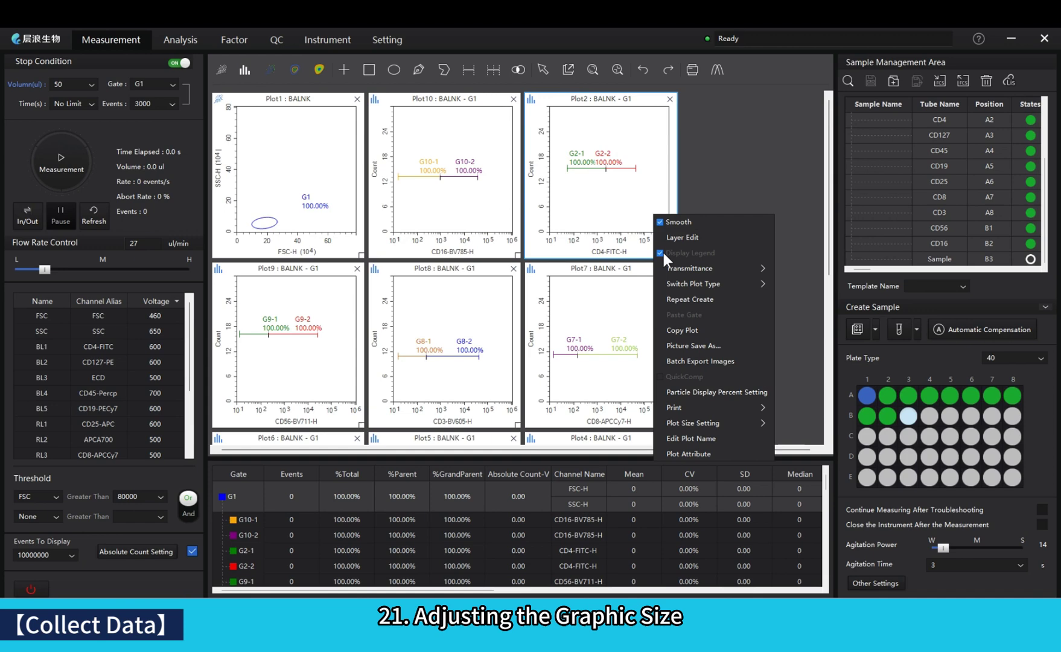
mouse_move(688, 426)
mouse_move(863, 453)
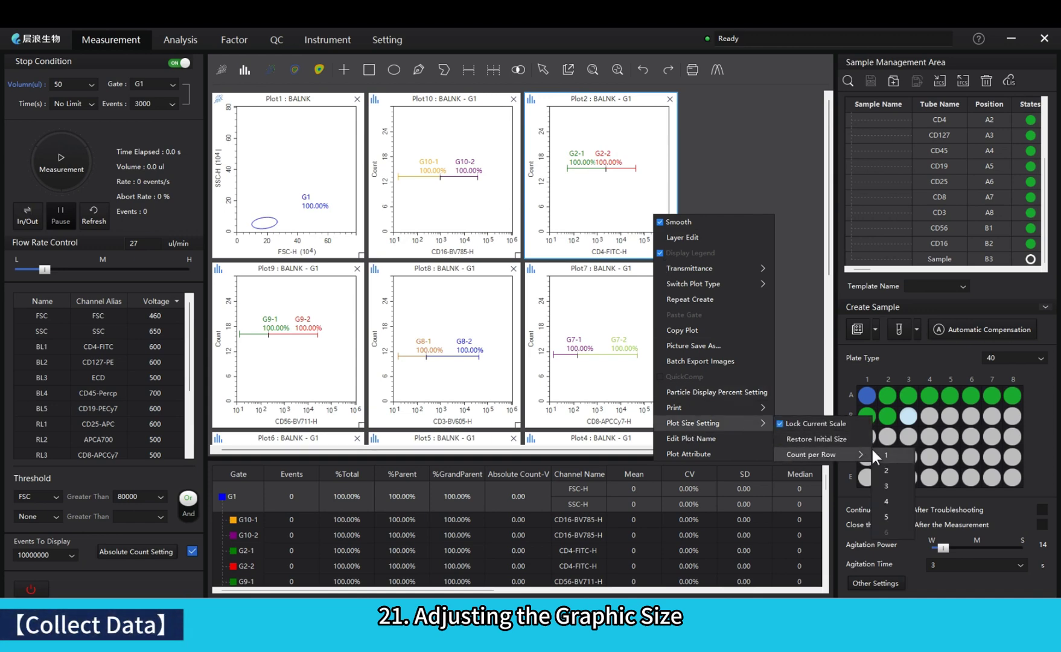
click(877, 504)
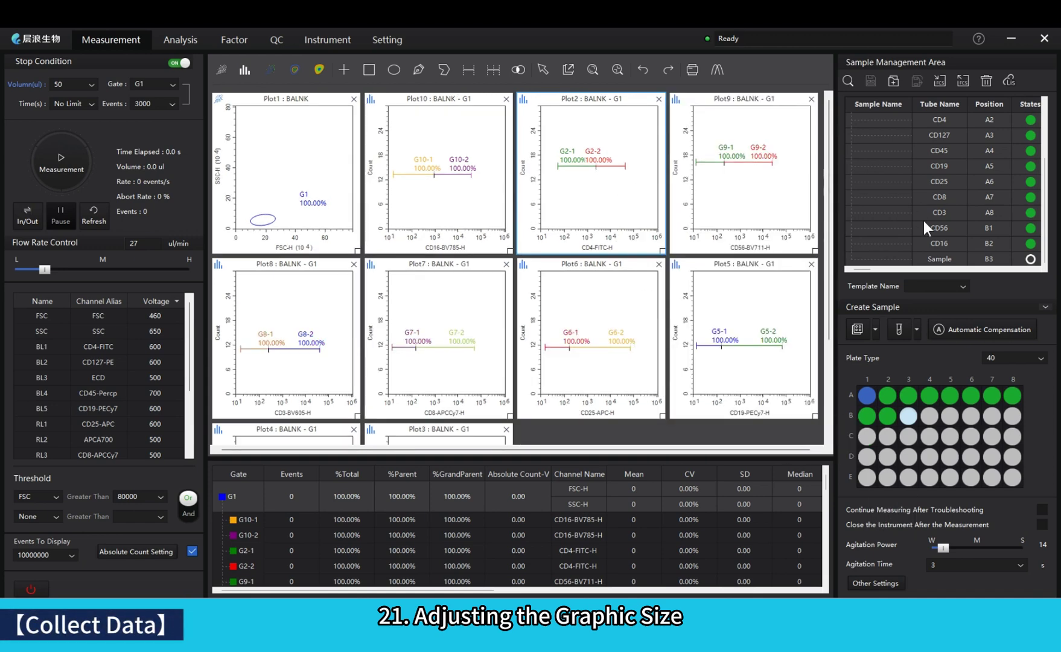
Select wells A1 through B2 on the plate and start their batch measurement
mouse_move(866, 394)
mouse_down()
mouse_move(1014, 394)
mouse_move(860, 412)
mouse_move(886, 416)
mouse_up()
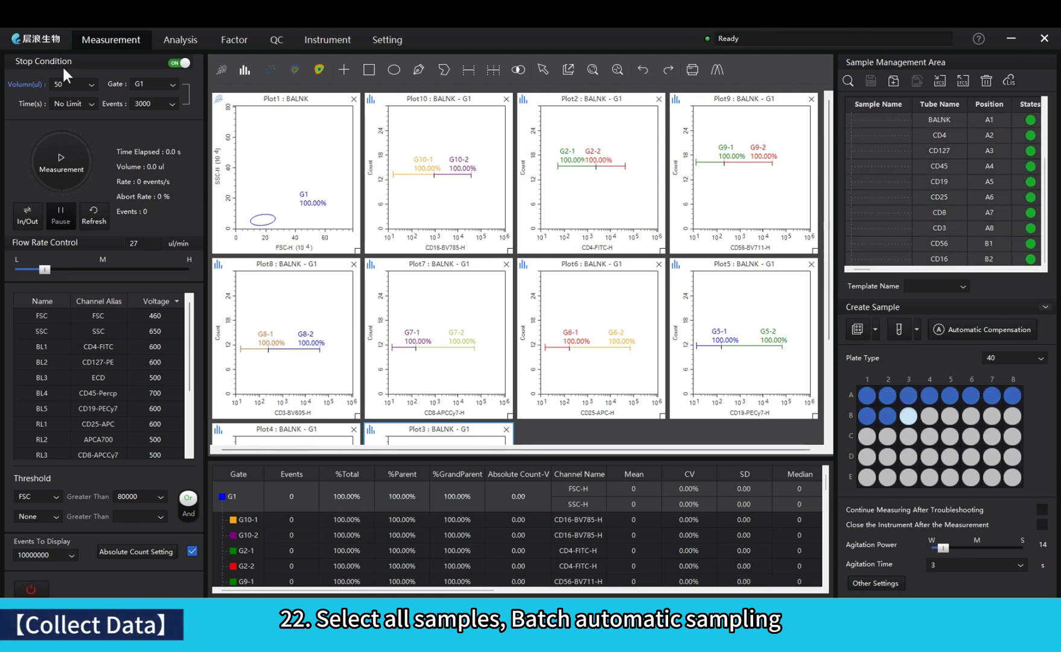
click(57, 154)
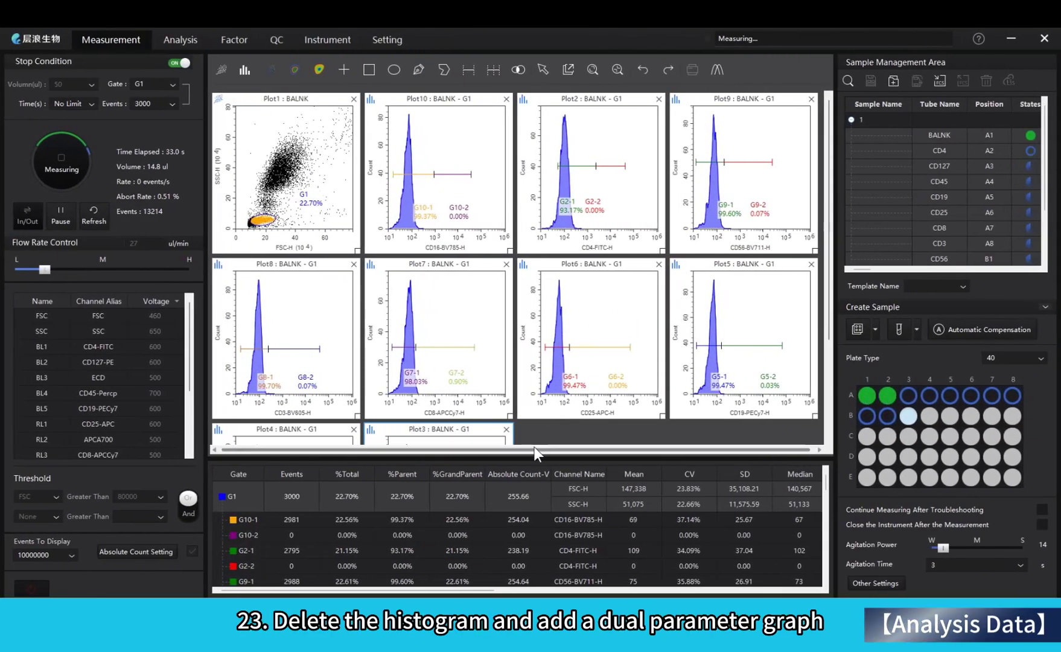
Delete histograms Plot2 through Plot10 of the BALNK tube, keeping only the FSC/SSC Plot1
click(506, 429)
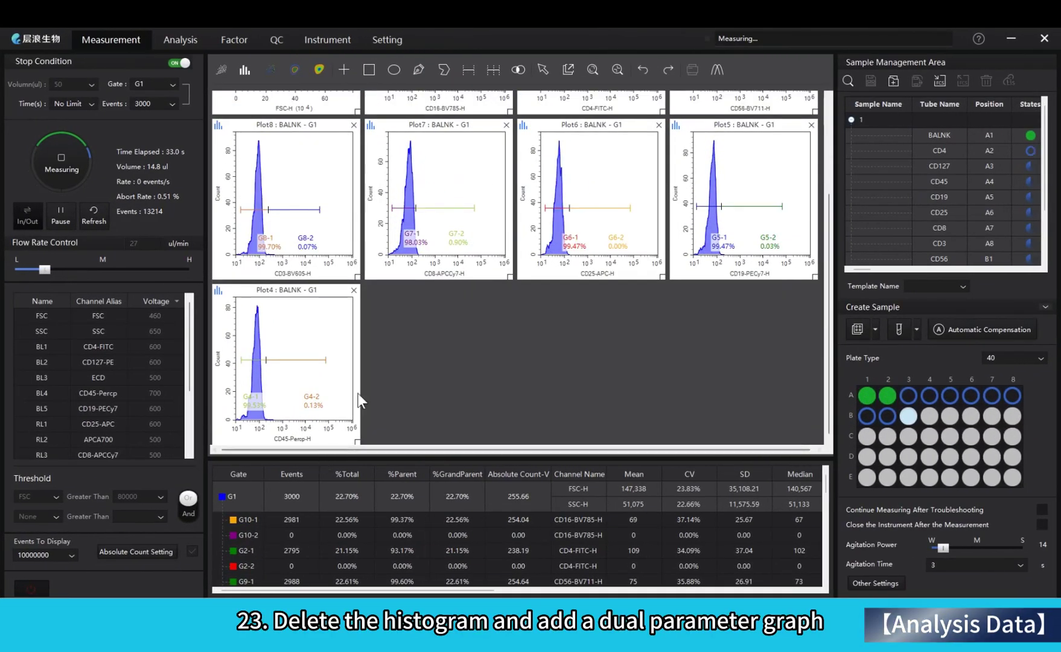
click(354, 285)
click(353, 264)
click(354, 264)
click(354, 264)
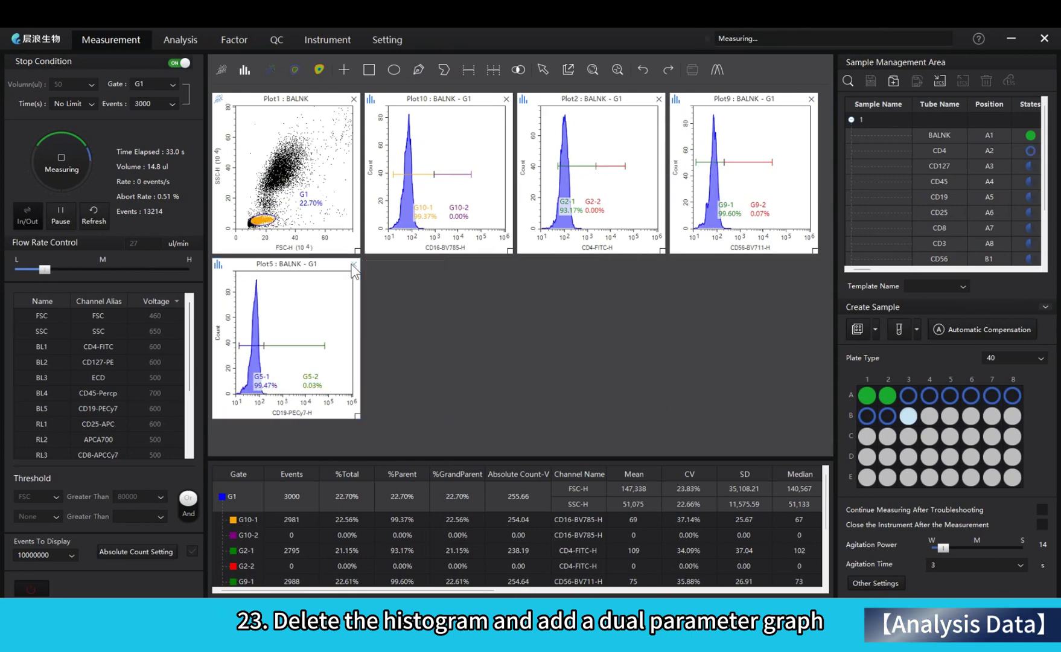
click(354, 264)
click(506, 98)
click(506, 99)
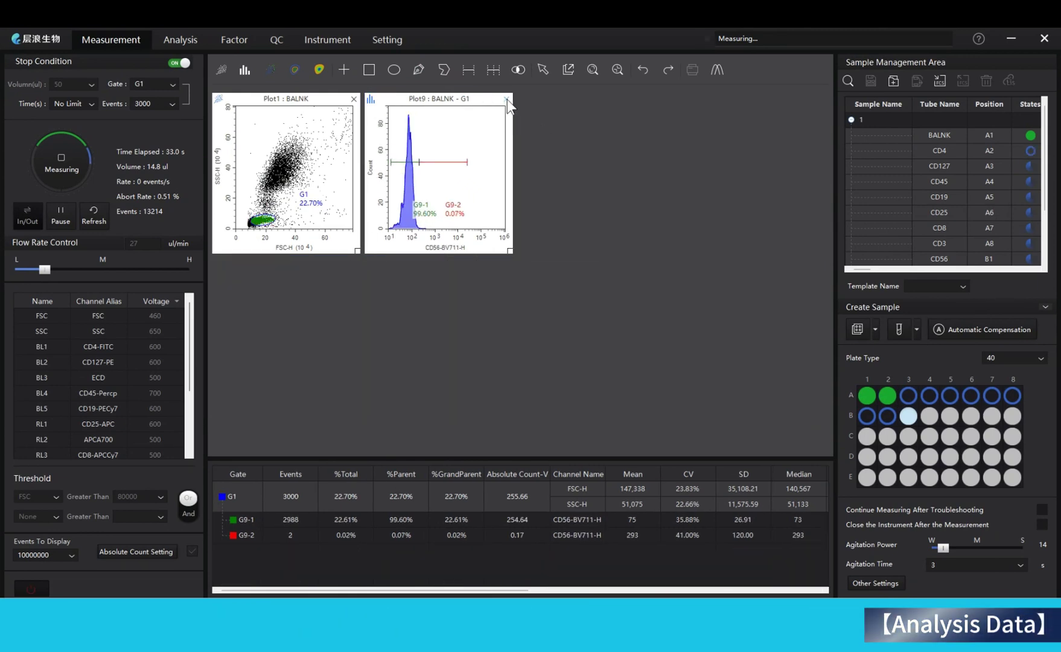
click(506, 99)
Add nine dual-parameter dot plots to the BALNK tube, plotting CD4-FITC against the other fluorescence channels
click(222, 67)
click(221, 68)
click(222, 67)
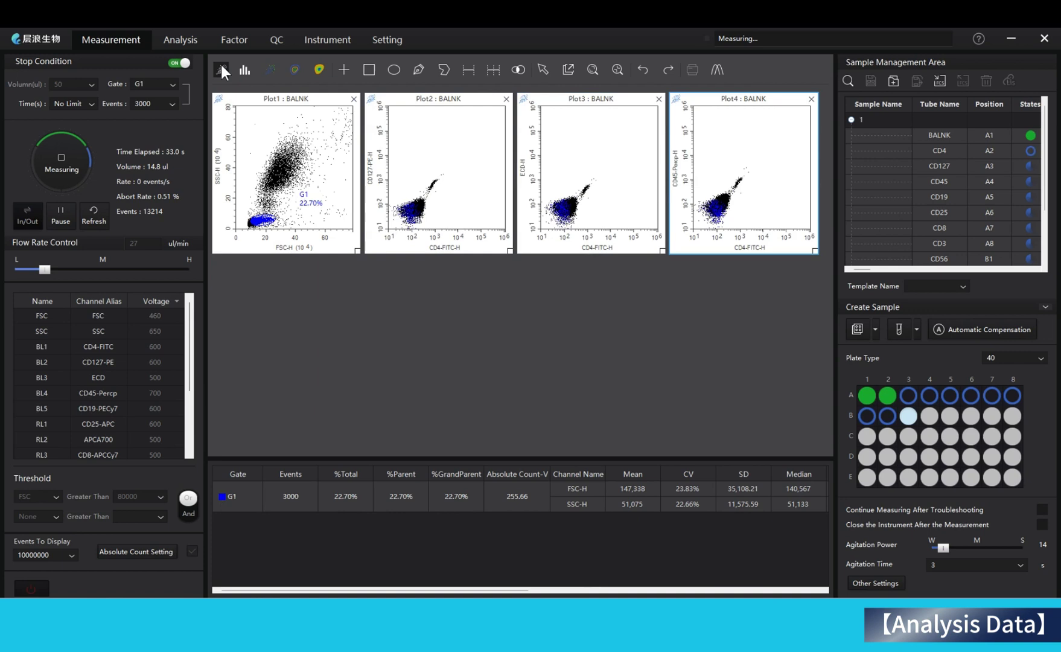
click(221, 67)
click(220, 68)
click(221, 67)
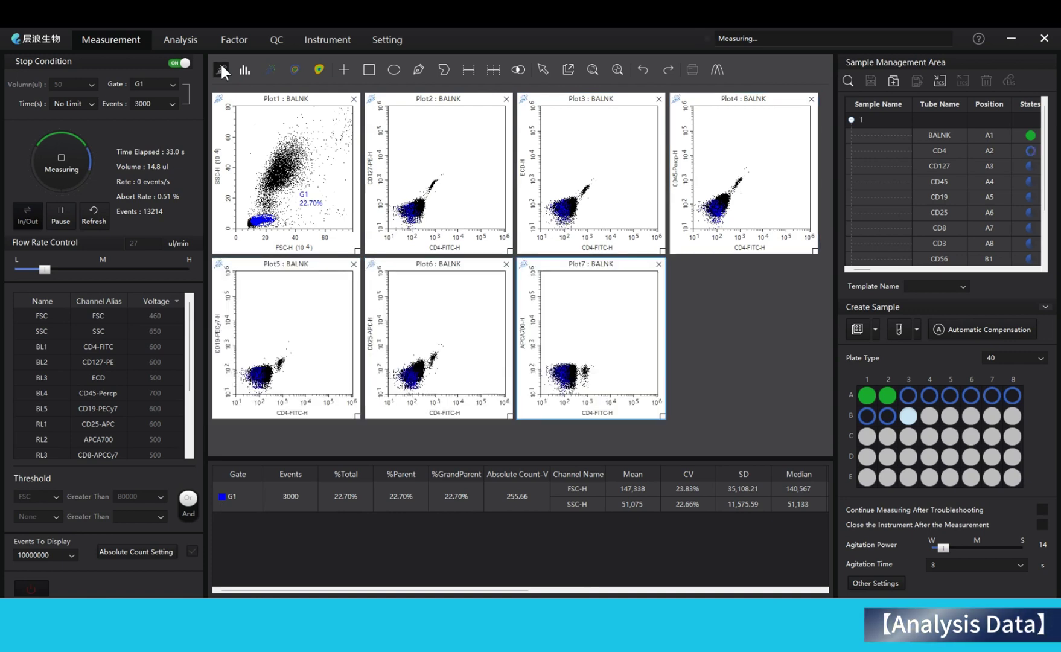
click(221, 67)
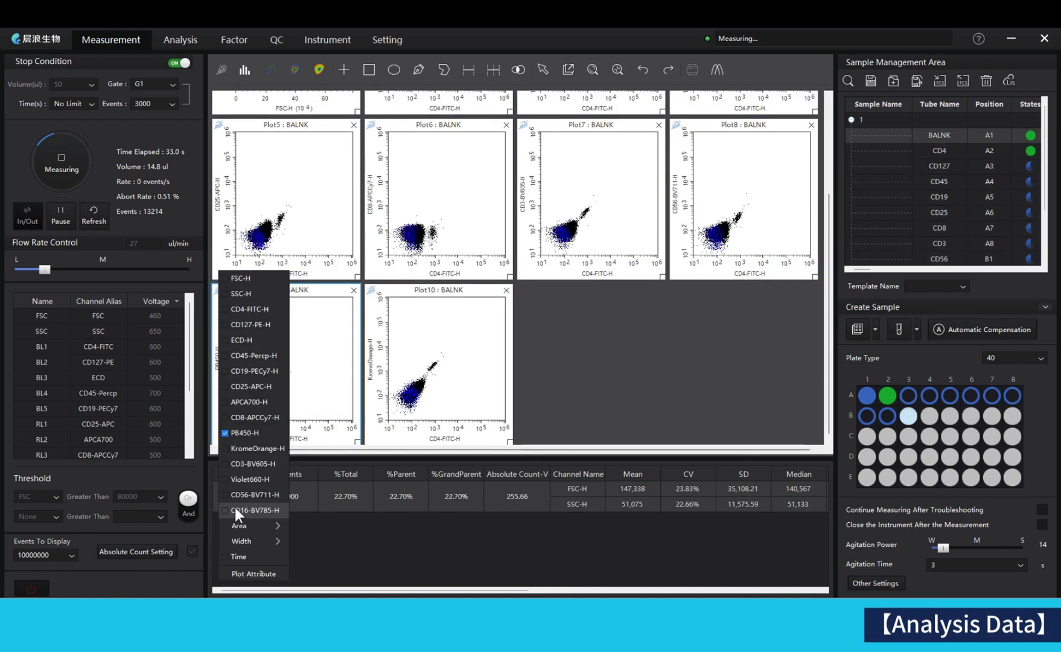
click(235, 508)
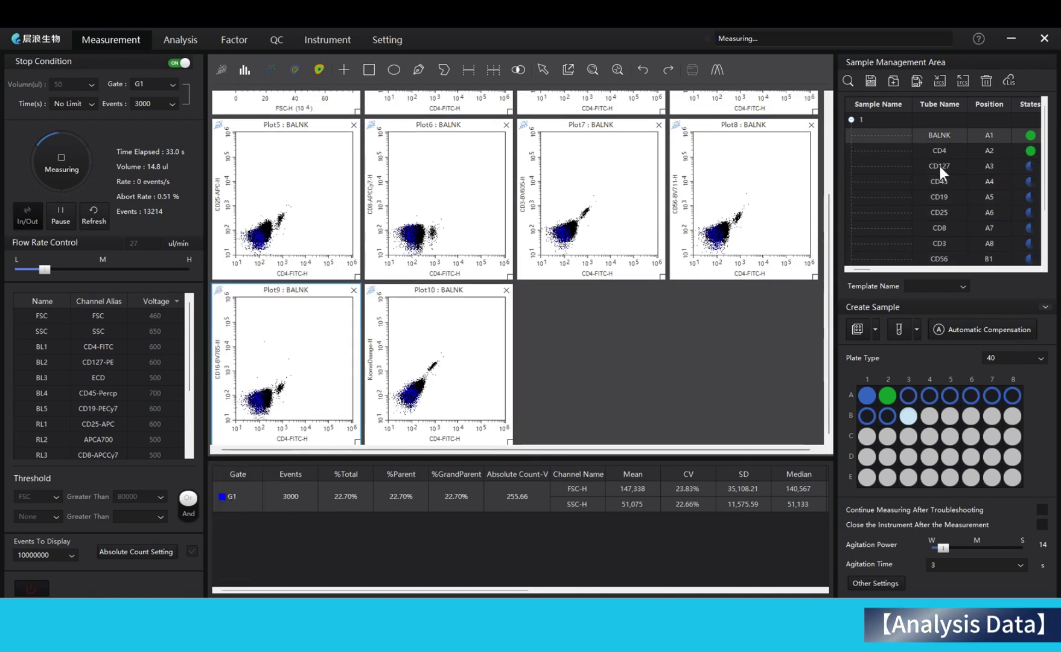
Copy the BALNK tube's template and apply it to the CD4 tube
right_click(925, 130)
mouse_move(947, 251)
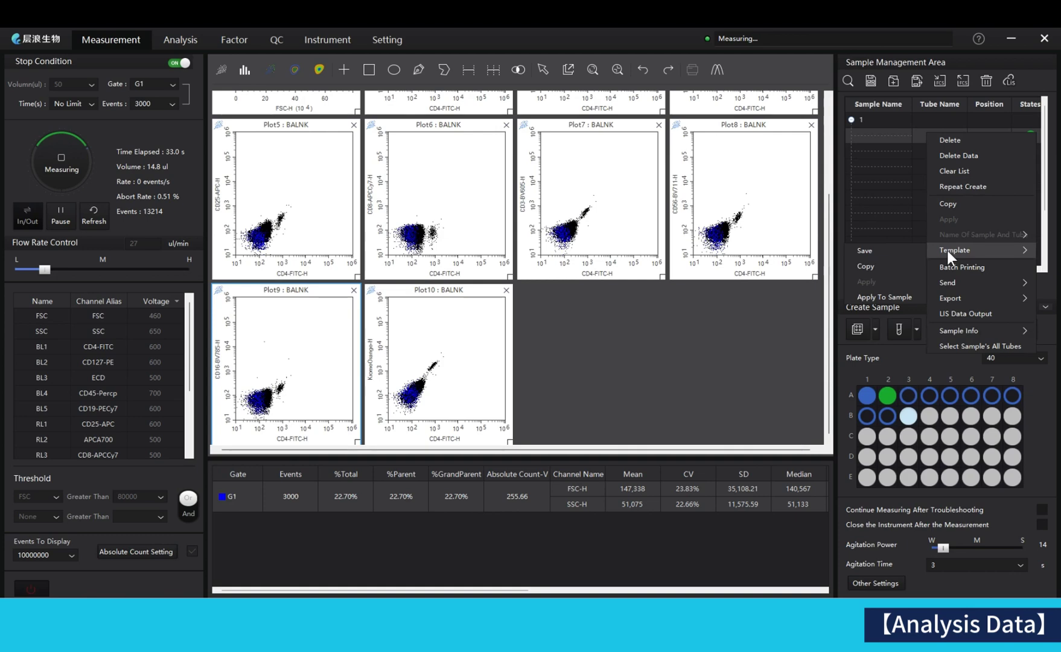
click(871, 266)
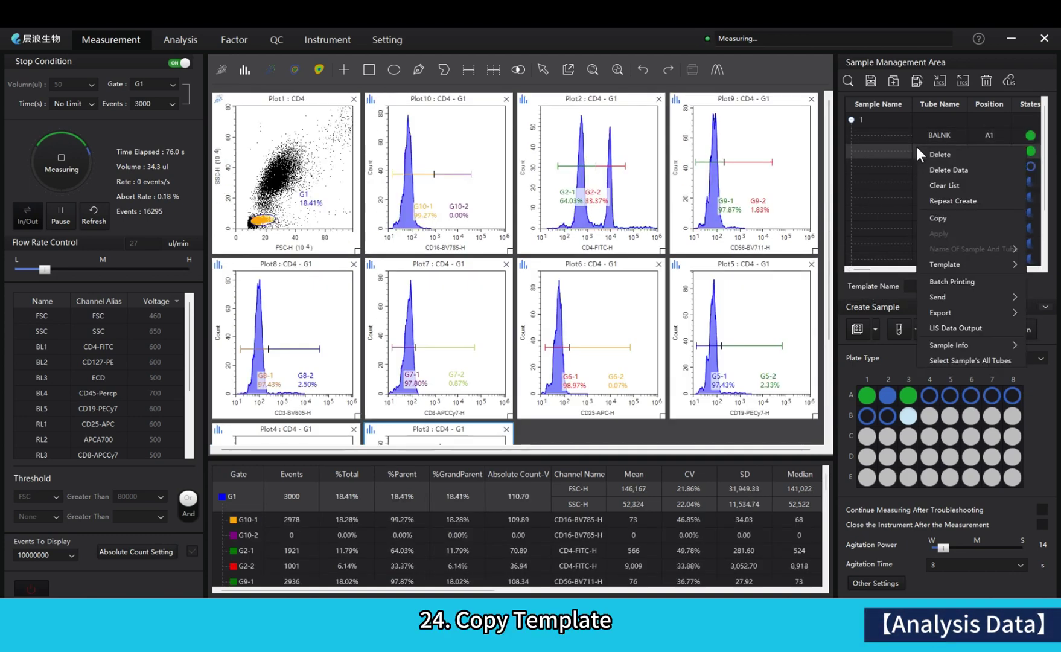
mouse_move(933, 290)
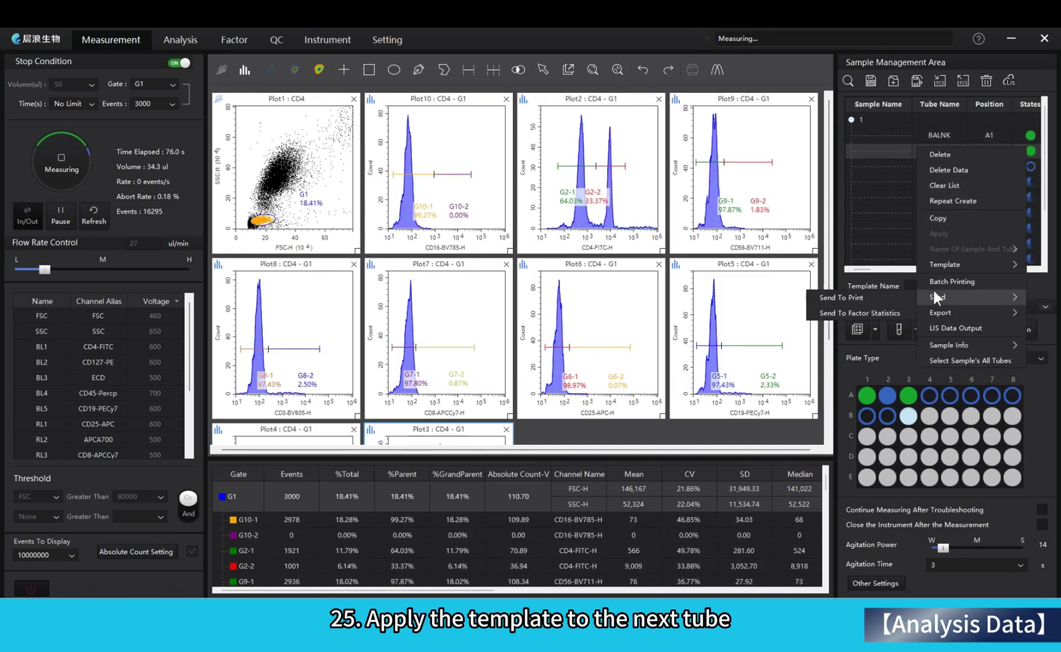
click(857, 293)
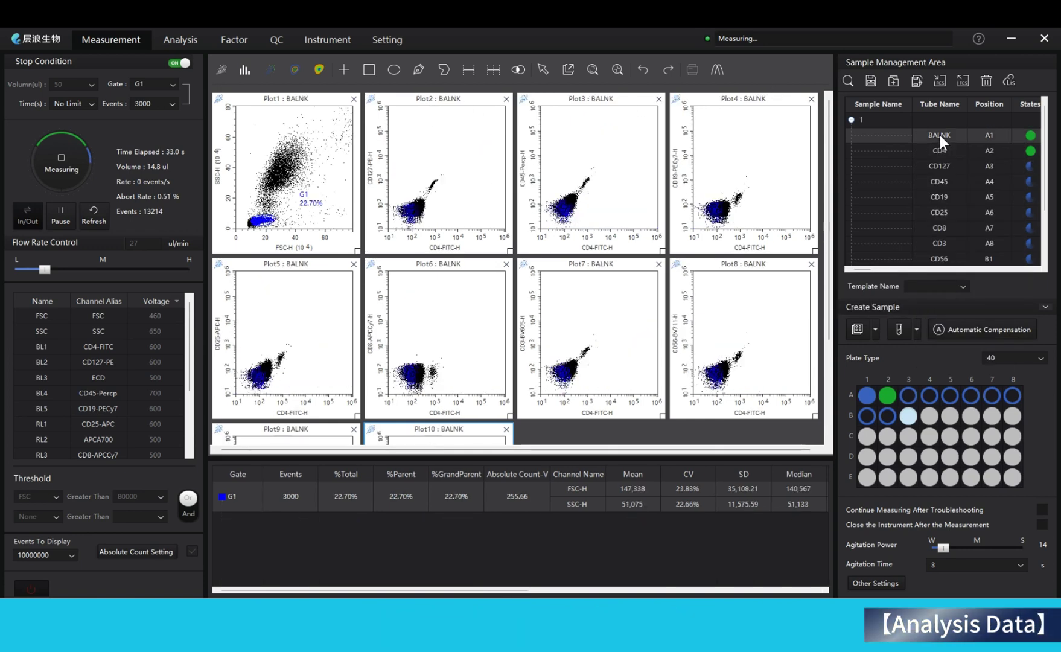
Gate the CD4 tube's Plot2 on G1 and use QuickComp to compensate CD4-FITC spillover into CD127-PE
click(443, 99)
click(459, 120)
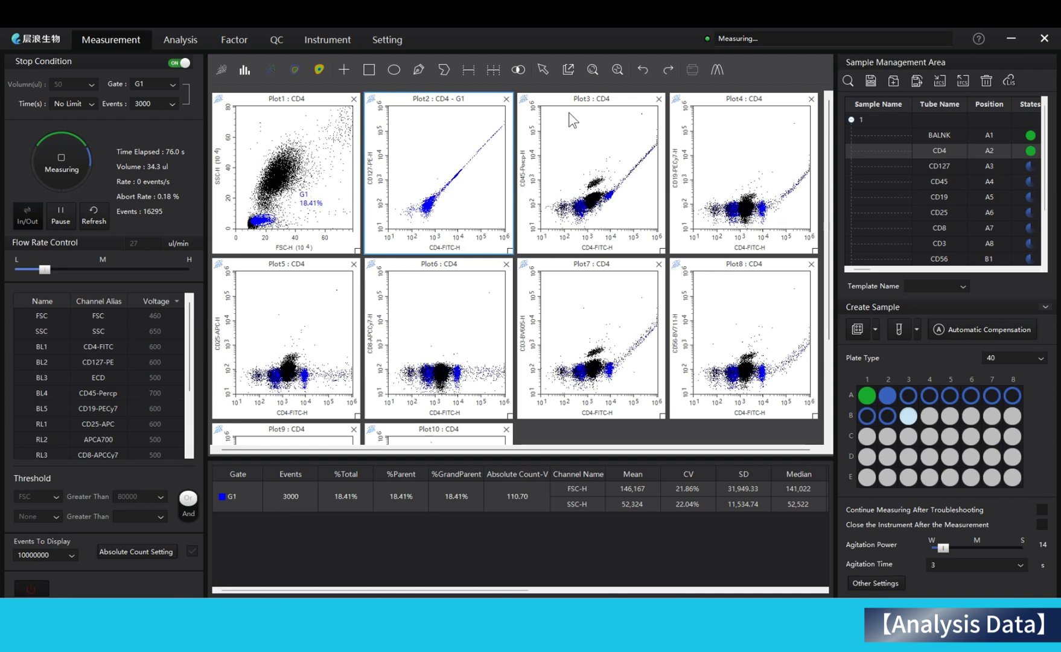
right_click(466, 204)
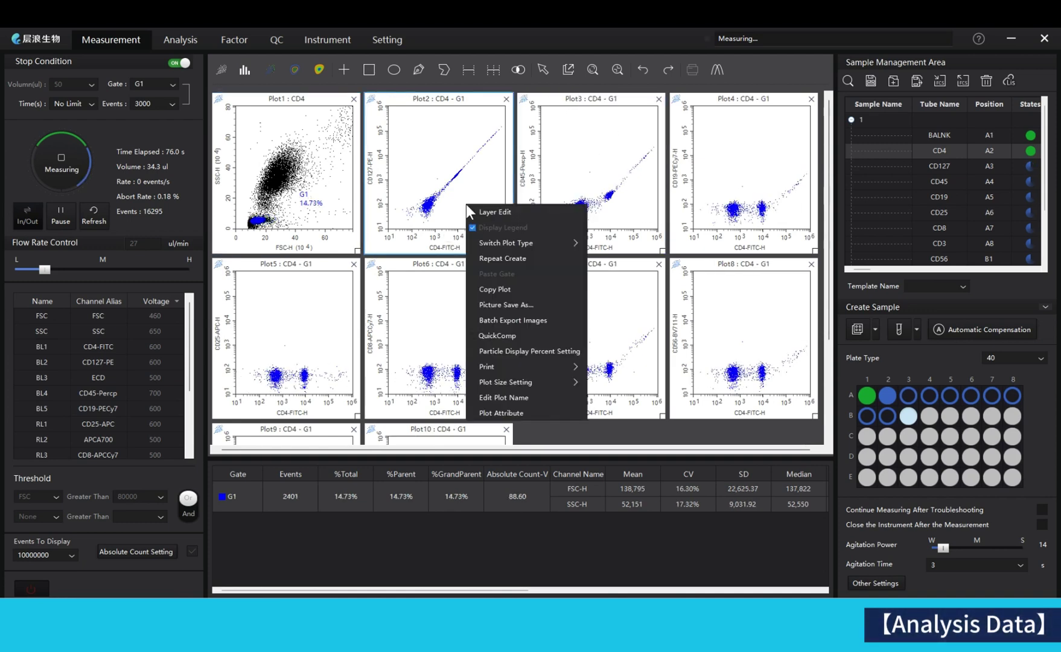
click(482, 339)
drag(512, 120, 513, 149)
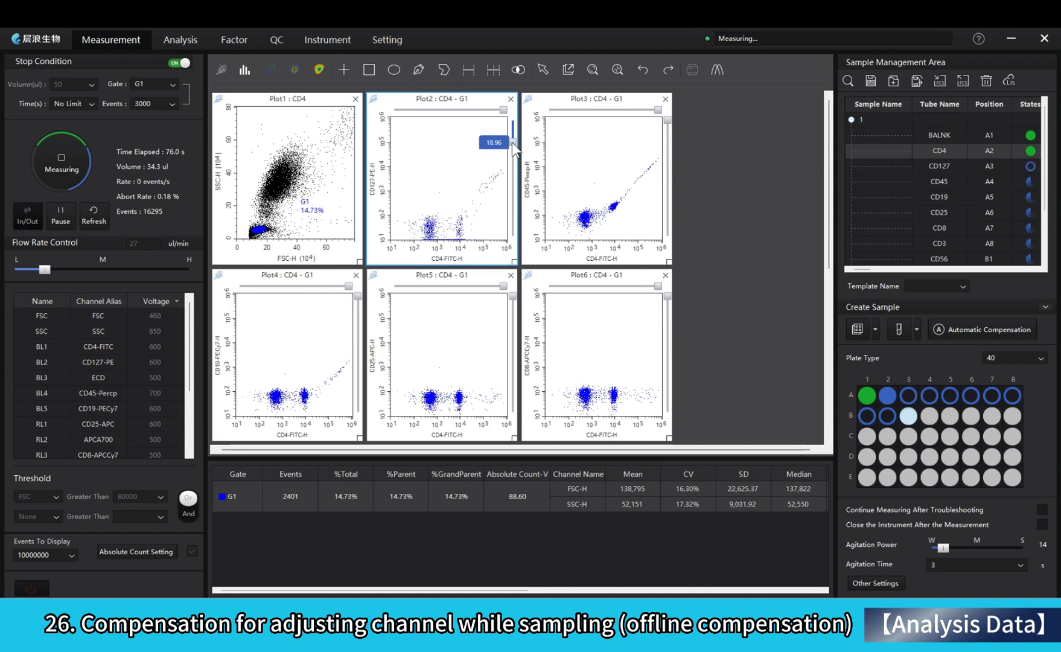
Change Plot2's CD127-PE axis from log to the dual-parameter amplification format and adjust its range
right_click(388, 205)
click(393, 243)
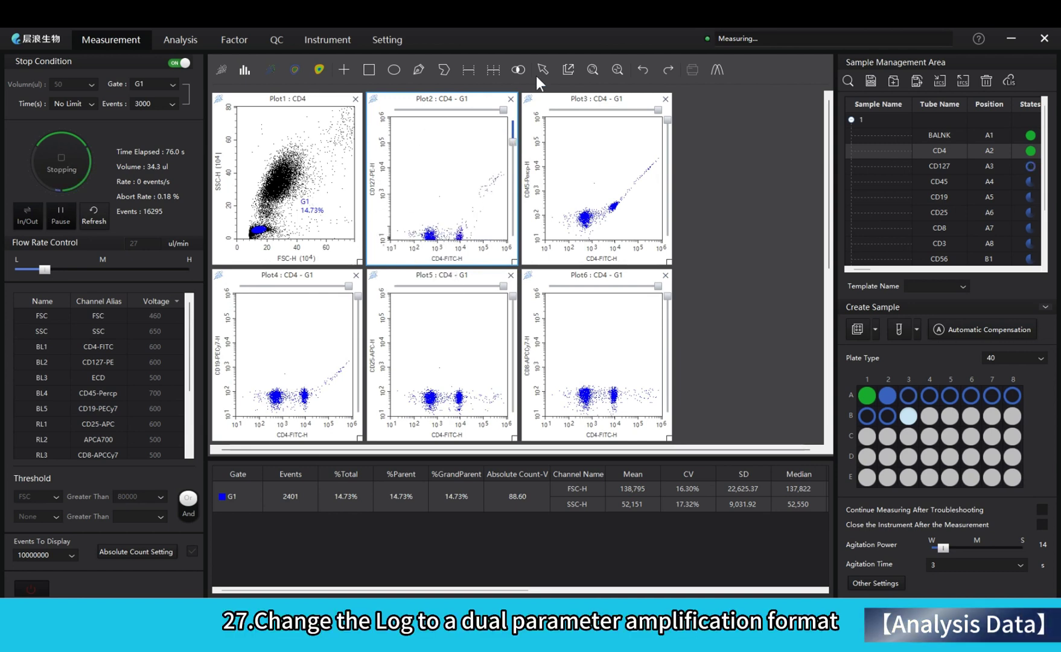
drag(437, 208, 440, 183)
mouse_move(513, 142)
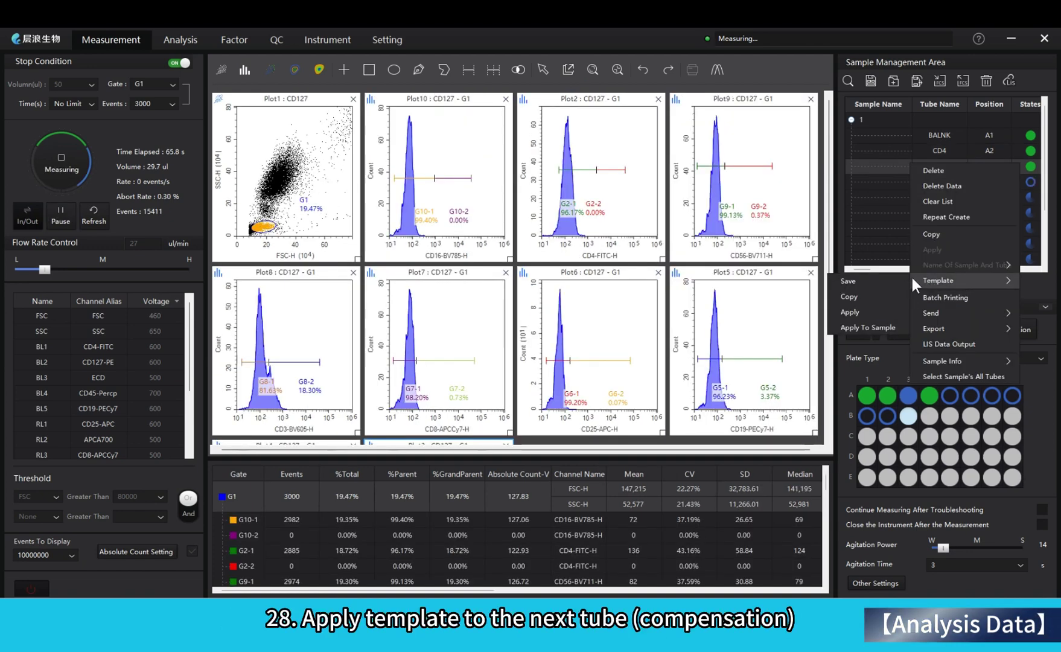
Apply the compensated template to the CD127 tube and open the horizontal-axis channel choice of Plot2
click(850, 311)
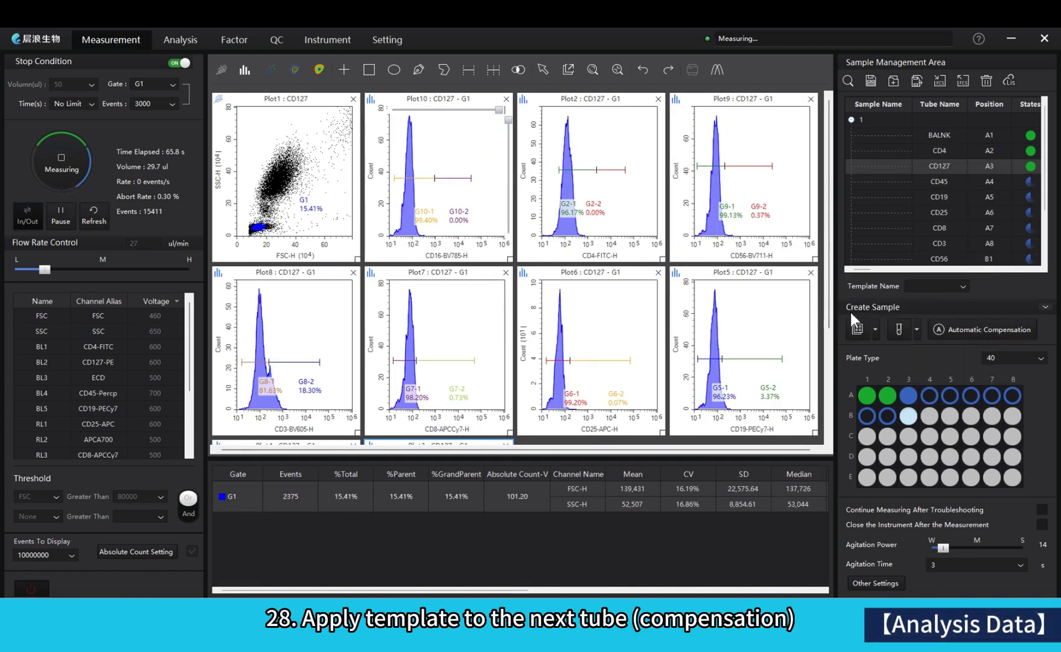
click(449, 255)
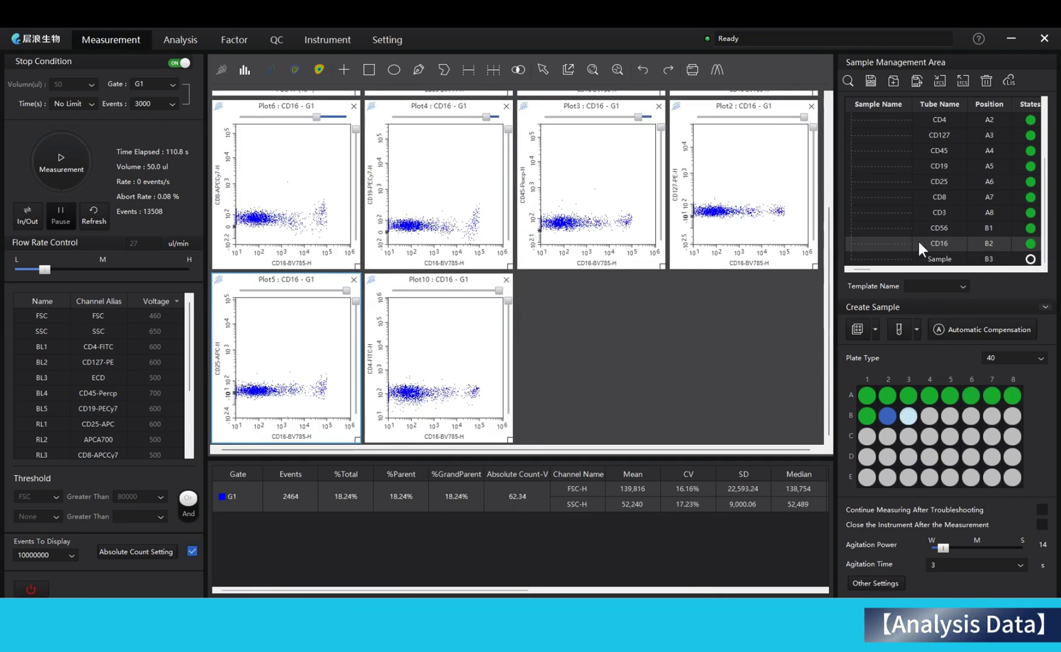
Apply the compensated template of the CD16 tube at B2 to the sample
right_click(918, 241)
mouse_move(937, 361)
click(874, 404)
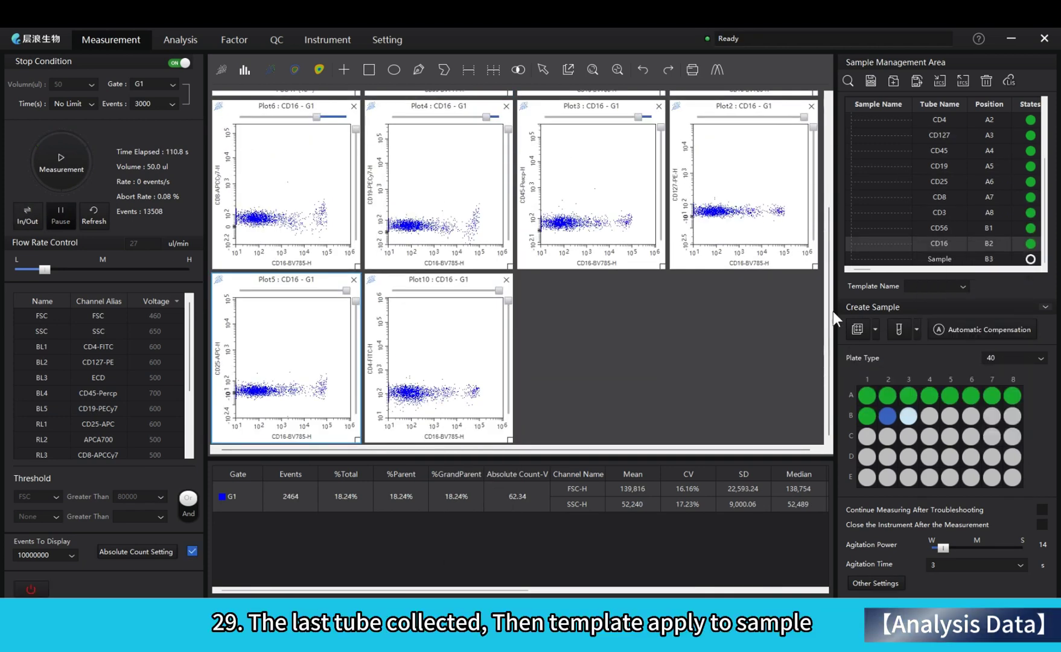
Remove Plot2 and Plot5 from the Sample tube at B3 and start measuring it
click(913, 258)
click(809, 274)
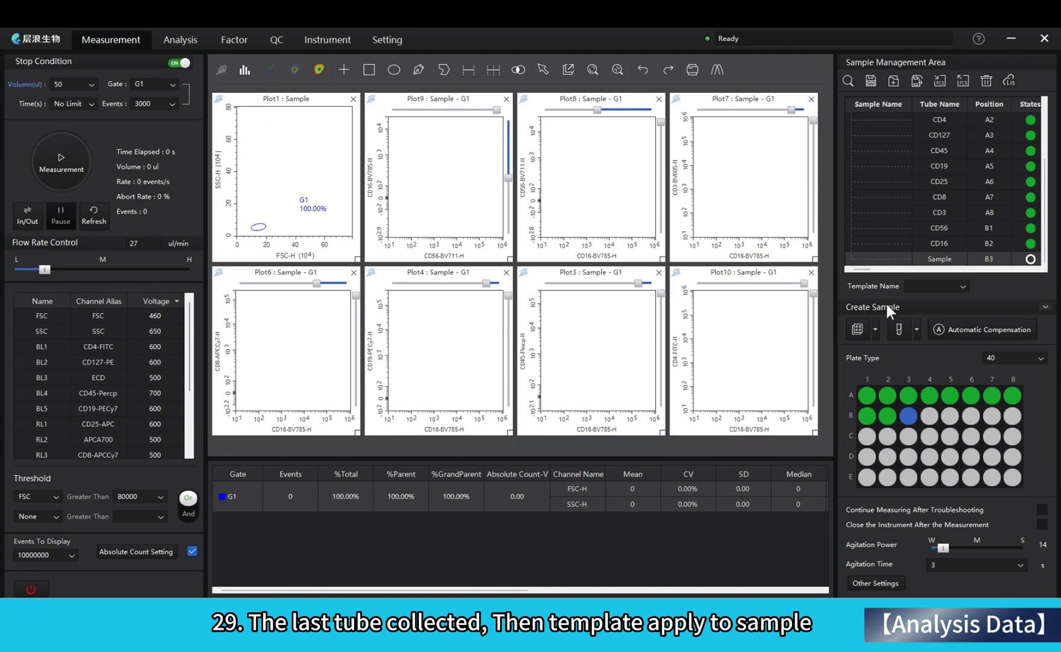
click(42, 181)
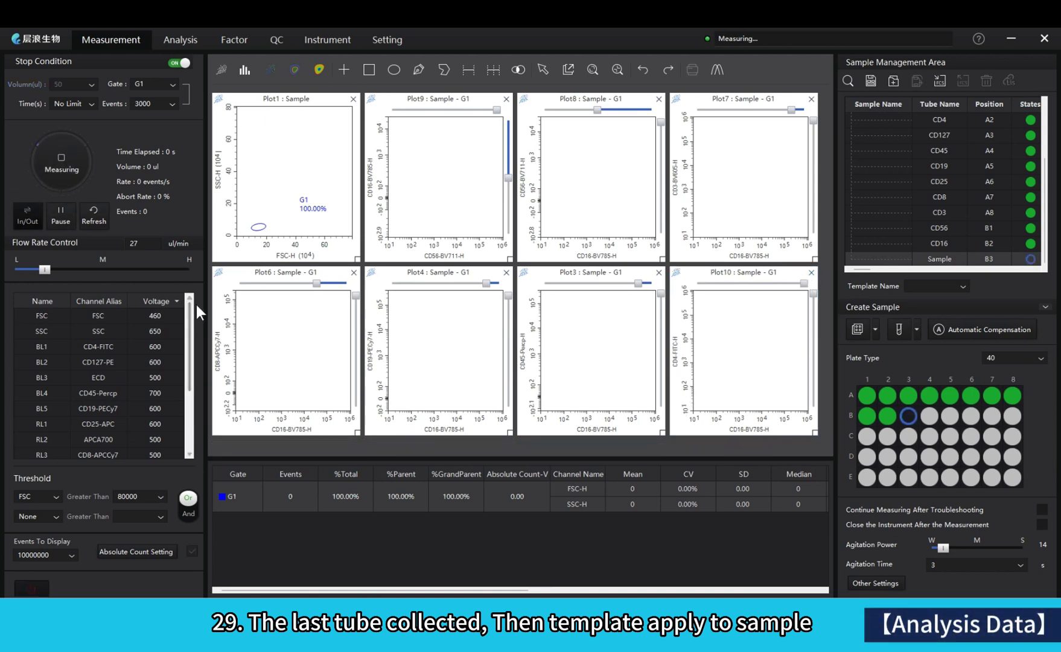
Remove all remaining fluorescence plots from the Sample tube, keeping only the FSC-H versus SSC-H Plot1
click(811, 272)
click(658, 272)
click(506, 272)
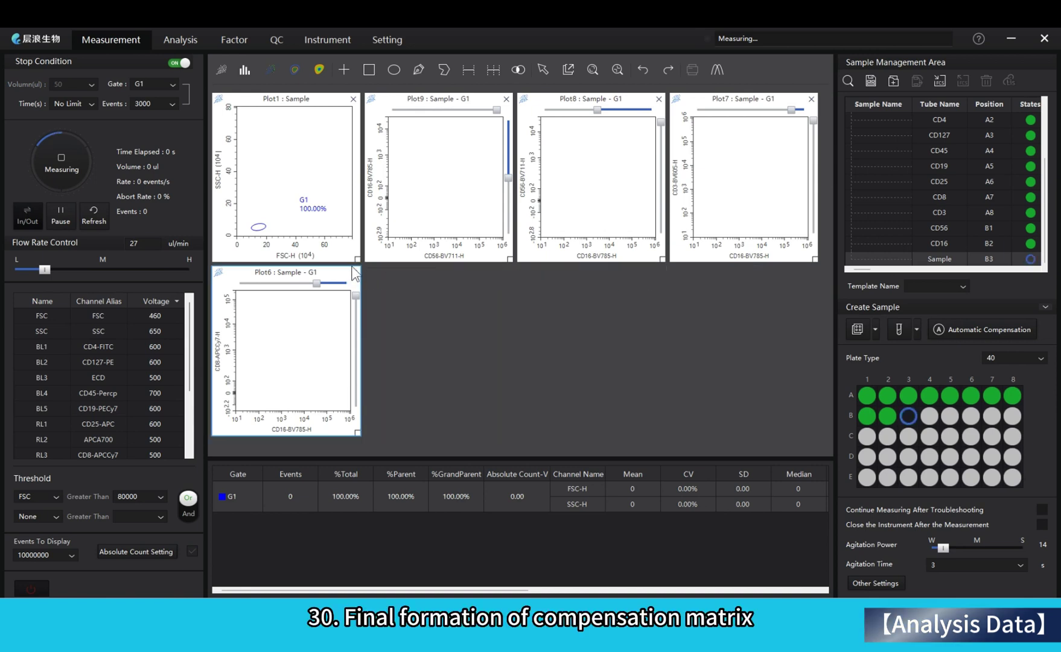
click(353, 272)
click(506, 98)
click(506, 98)
click(506, 99)
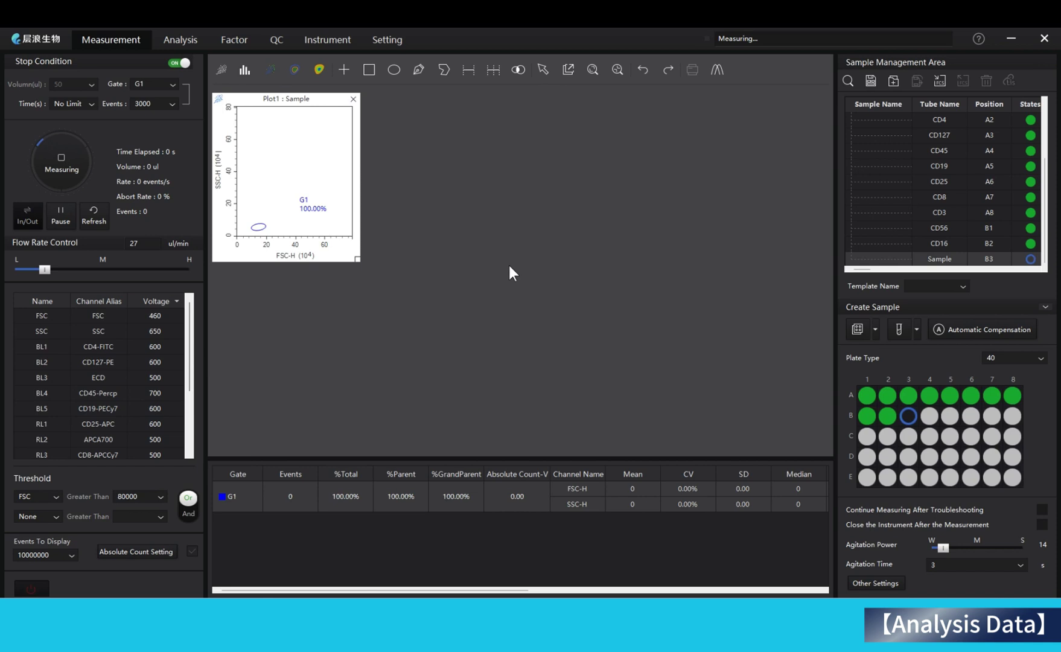
Review the spillover percentages across all channels in the final compensation matrix and close the matrix
click(717, 69)
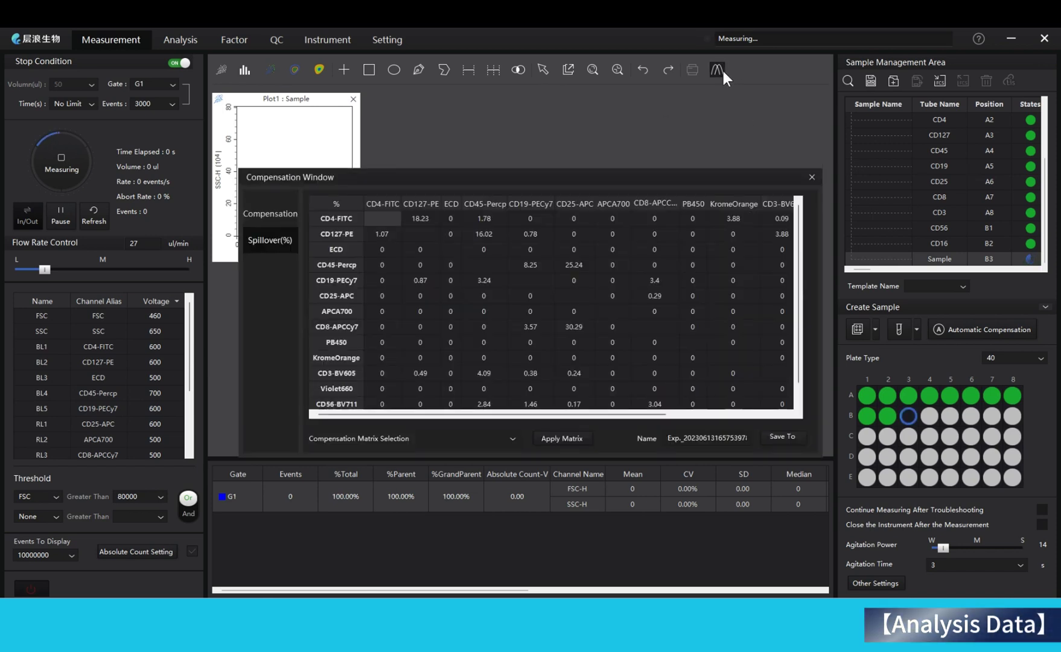
scroll(530, 309, up, 1)
drag(516, 416, 635, 416)
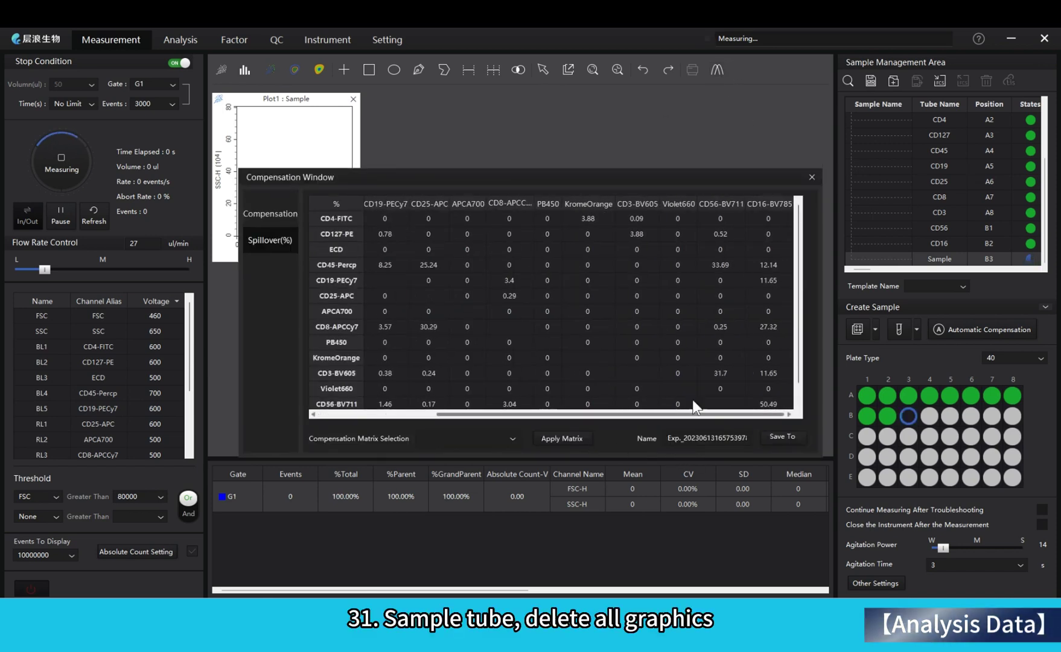
scroll(722, 235, down, 2)
click(811, 177)
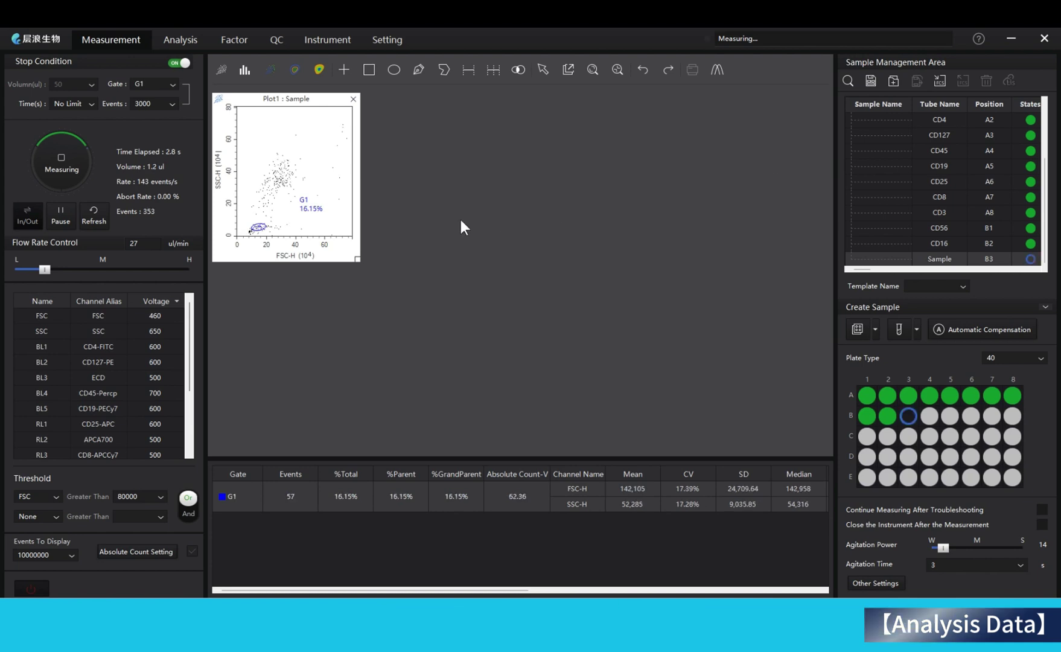
Replace Plot1's elliptical gate with a polygon gate enclosing the main cell populations and create a new plot of the gated cells
right_click(294, 138)
click(309, 146)
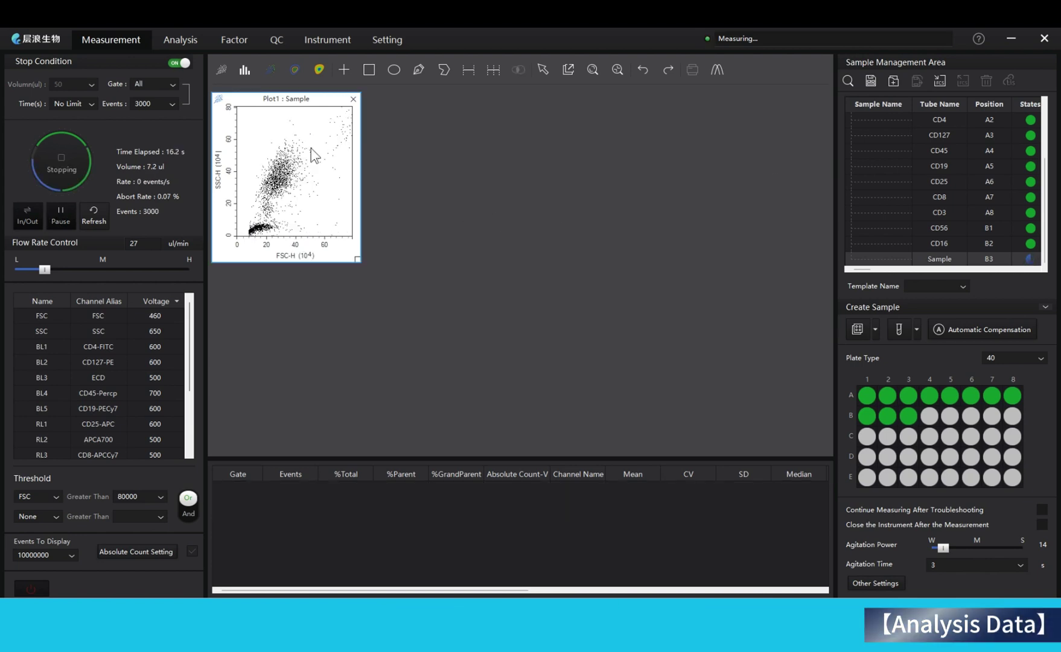
click(435, 70)
click(284, 139)
click(247, 170)
click(243, 235)
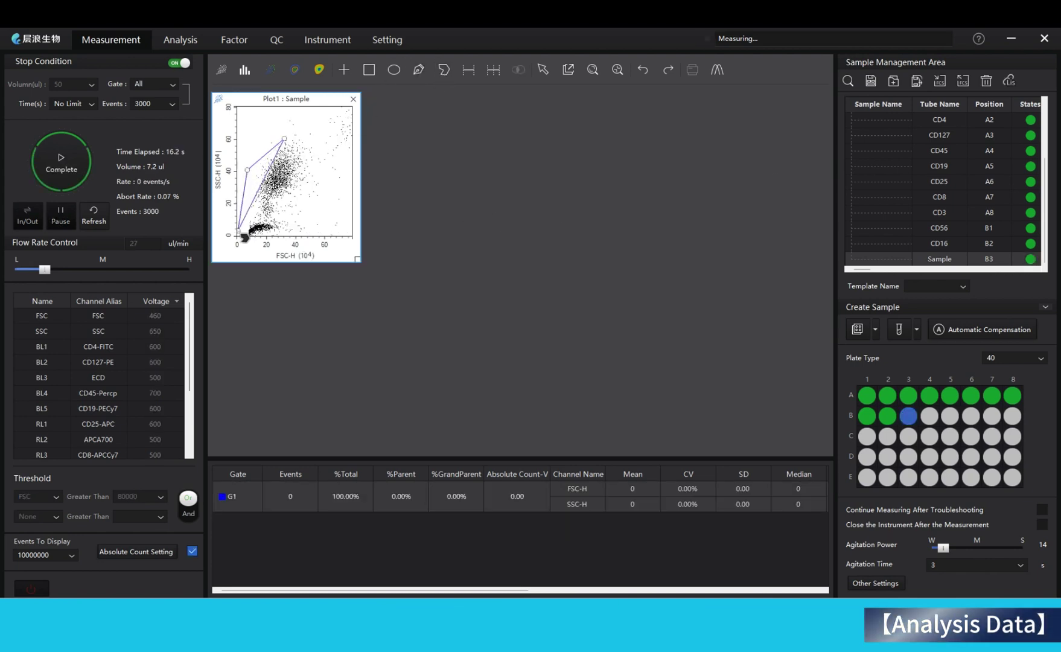
click(314, 224)
click(328, 188)
click(320, 138)
click(327, 145)
click(285, 139)
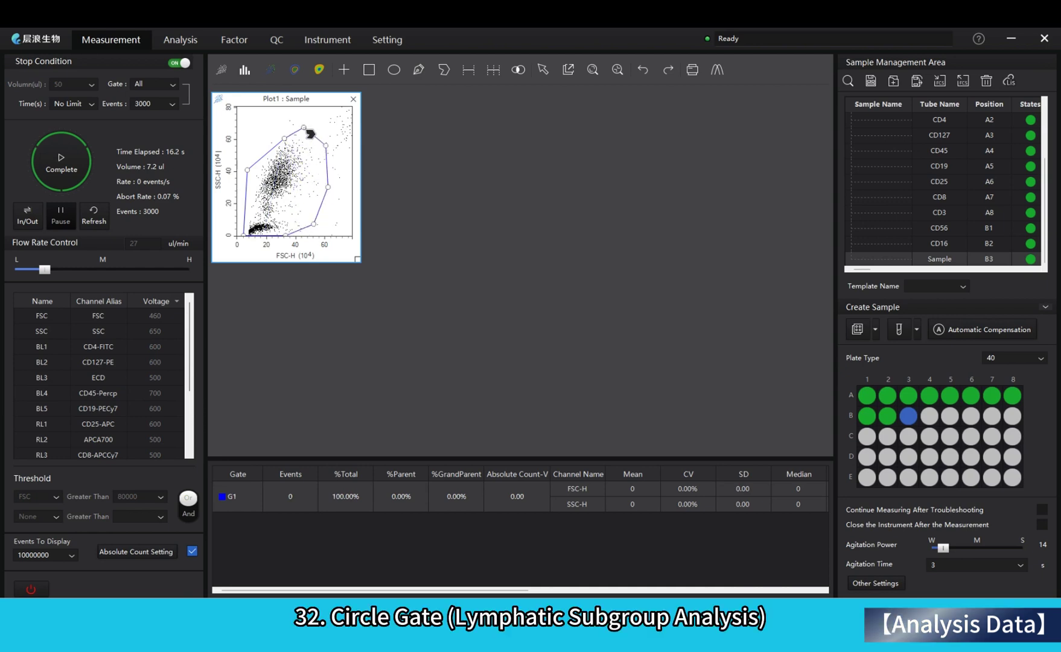
double_click(280, 180)
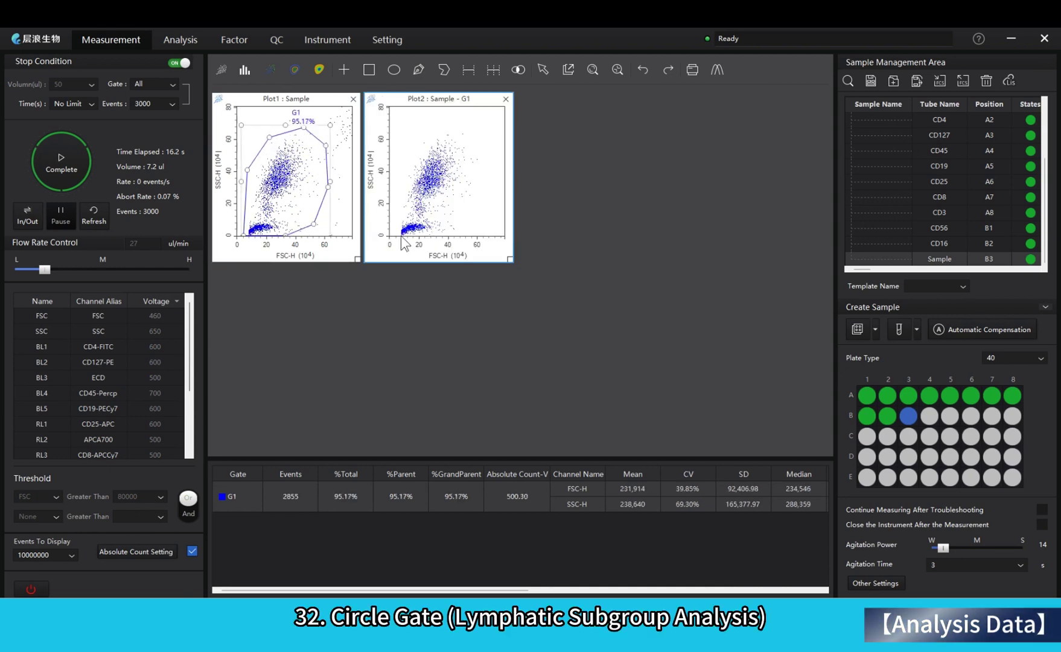